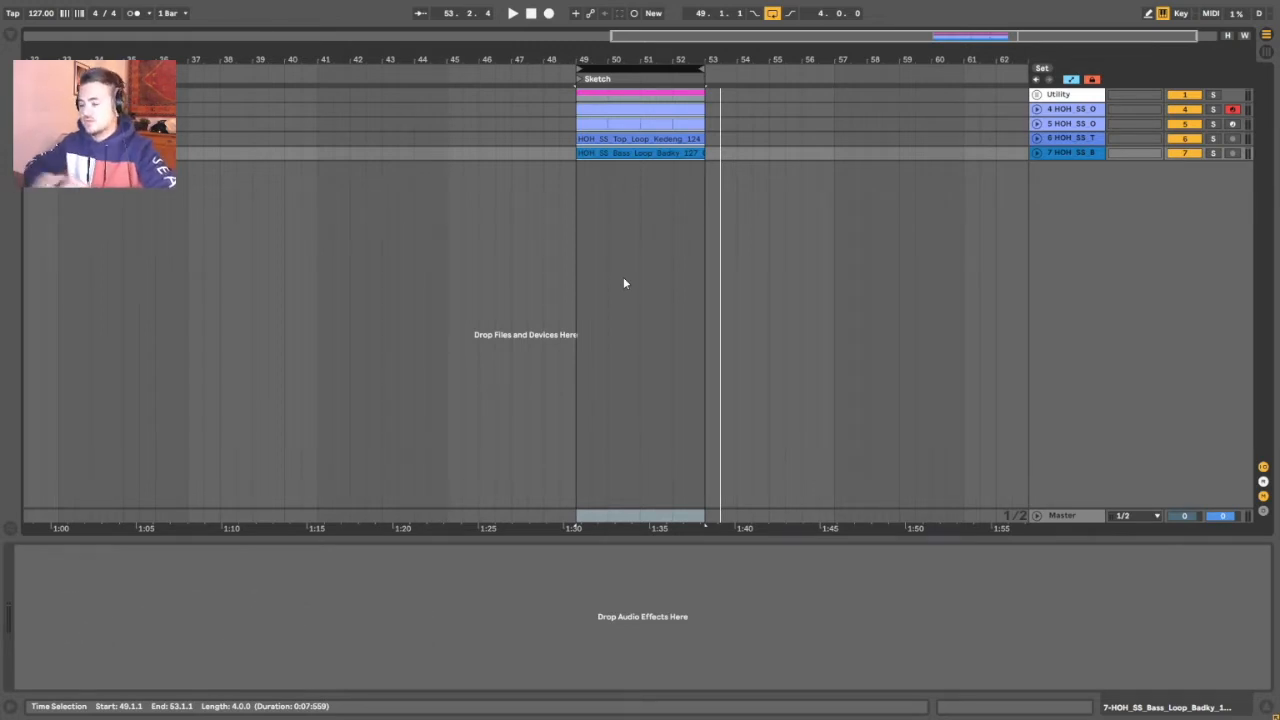
Unfold and solo the kick track (track 4) and show its sample device
left_click_drag(617, 57, 545, 88)
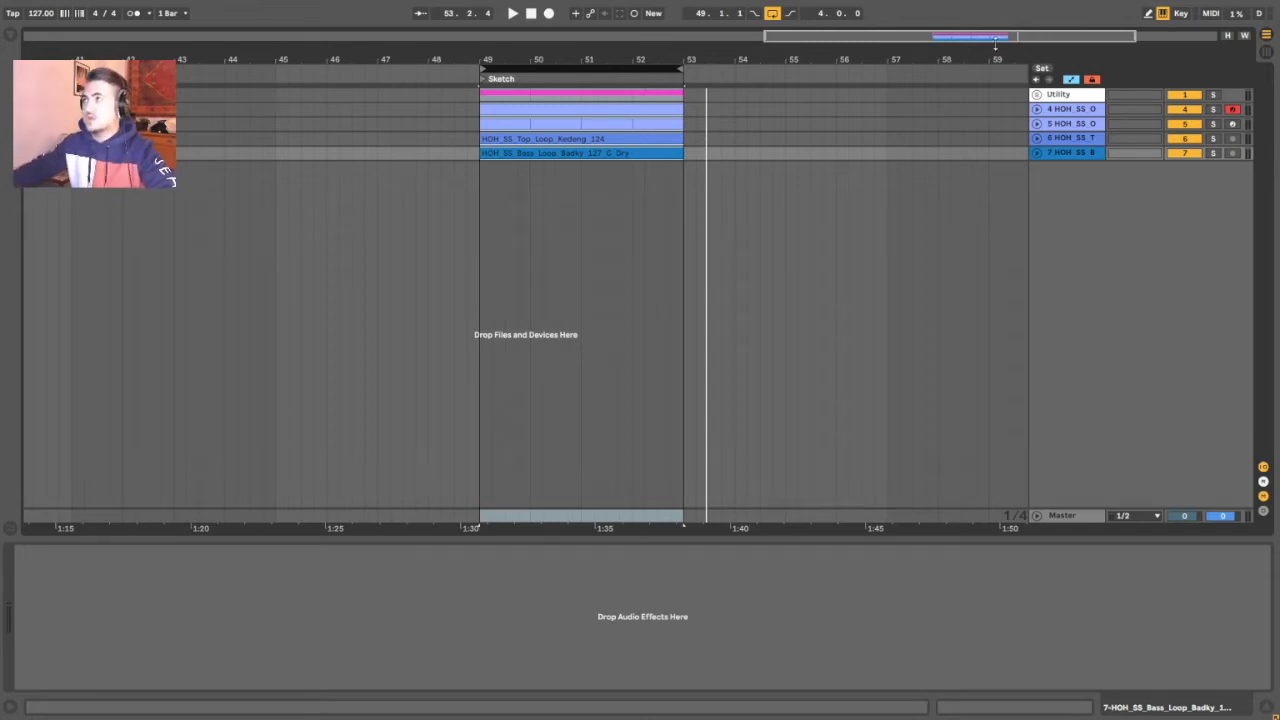
left_click_drag(571, 72, 615, 58)
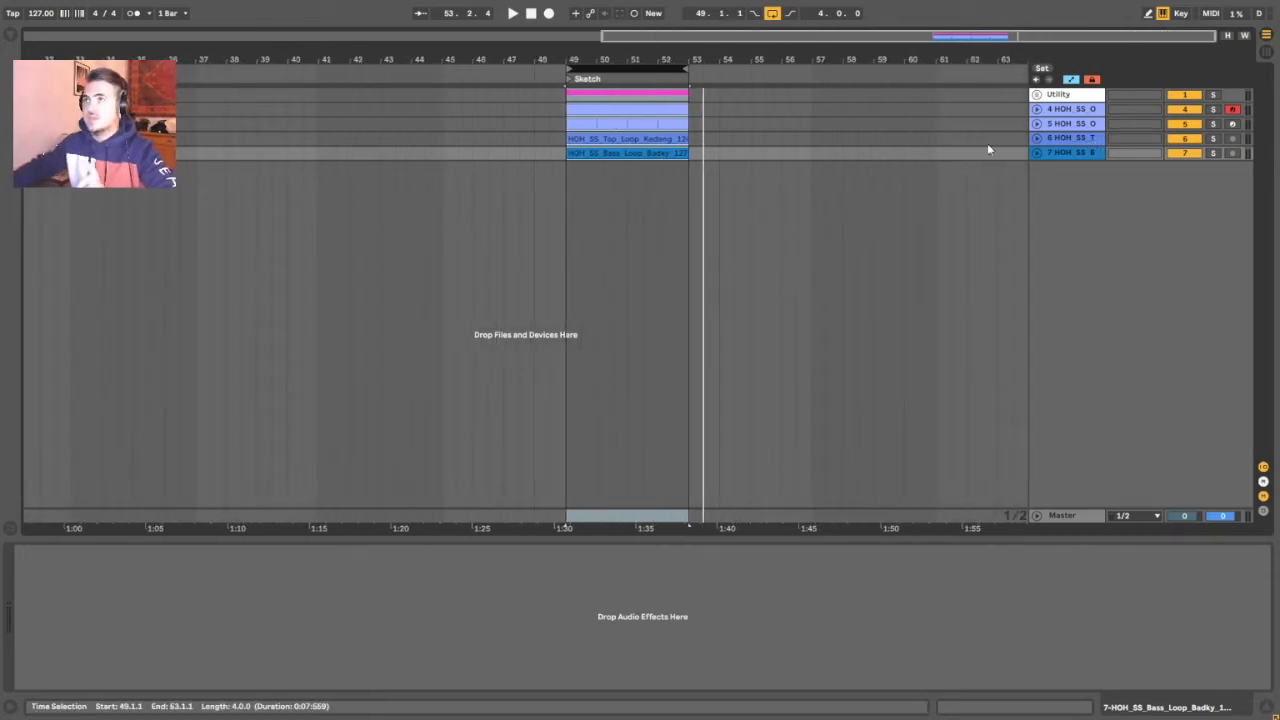
left_click(1037, 108)
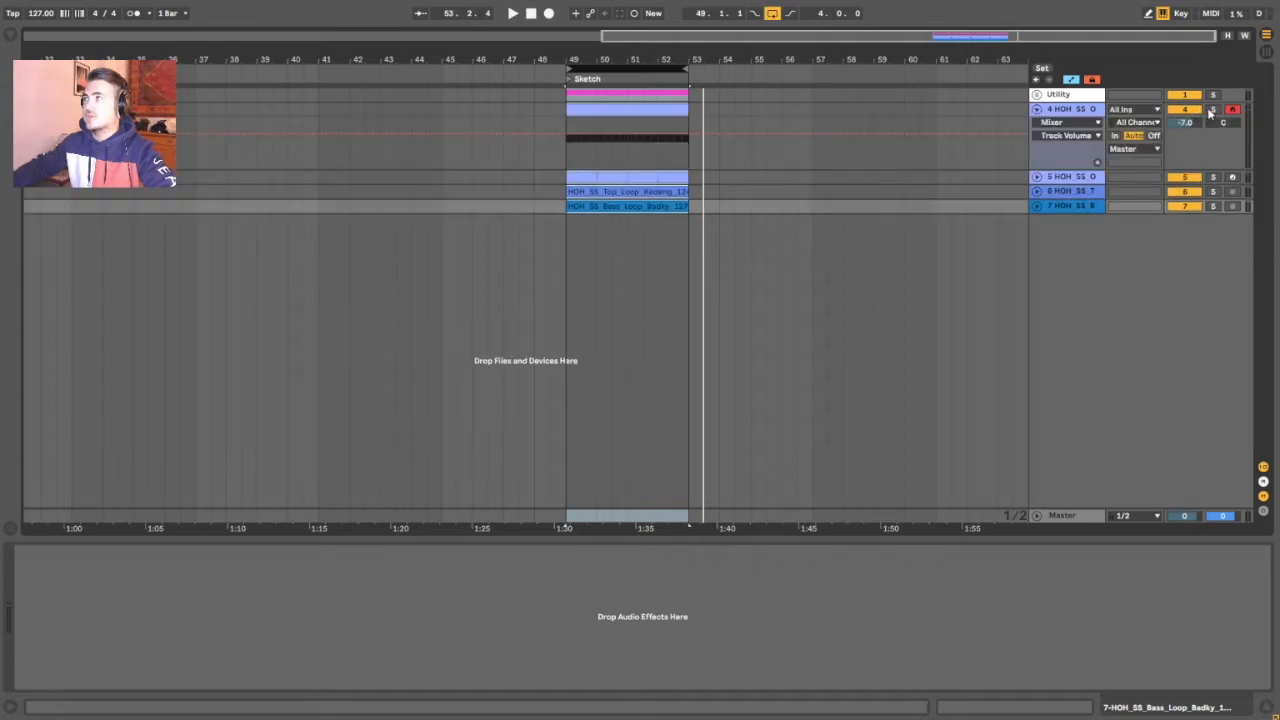
left_click(943, 134)
left_click_drag(591, 63, 576, 67)
left_click(576, 67)
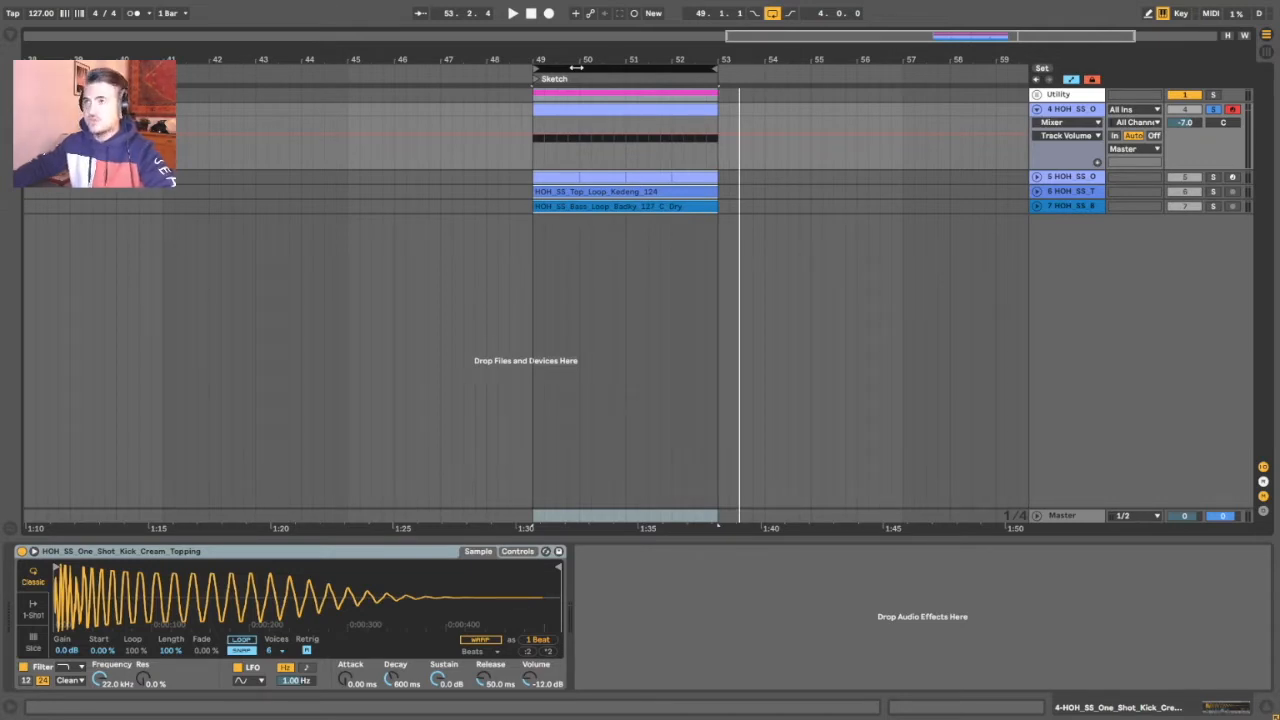
left_click(1059, 115)
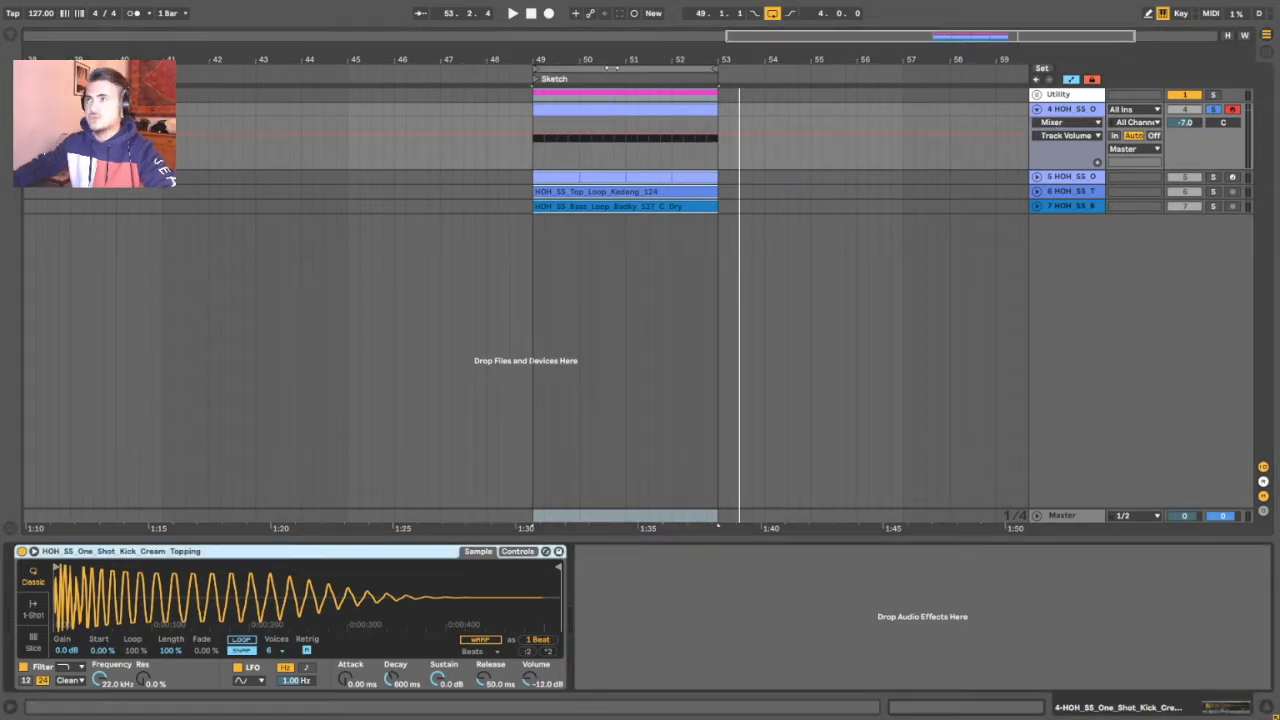
Audition the Sketch loop while adding further tracks to the soloed kick, stop playback and clear all solos
left_click(610, 67)
key("minus")
key("minus")
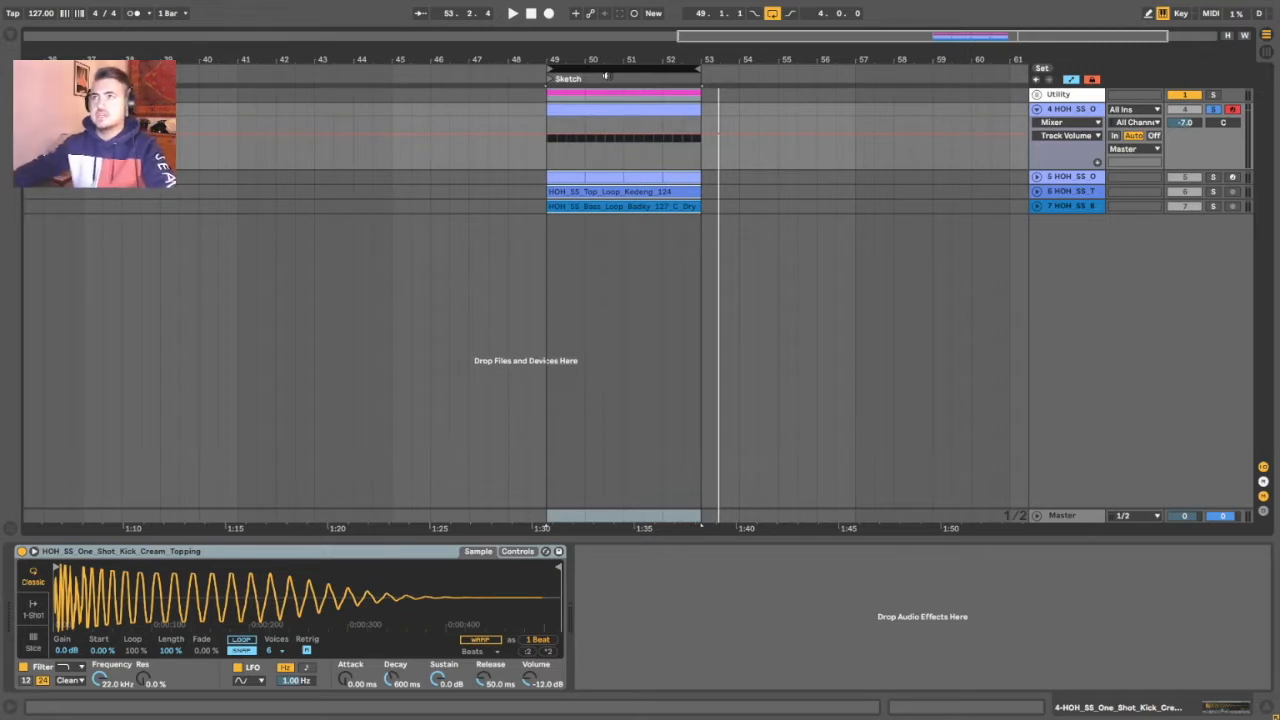
key("space")
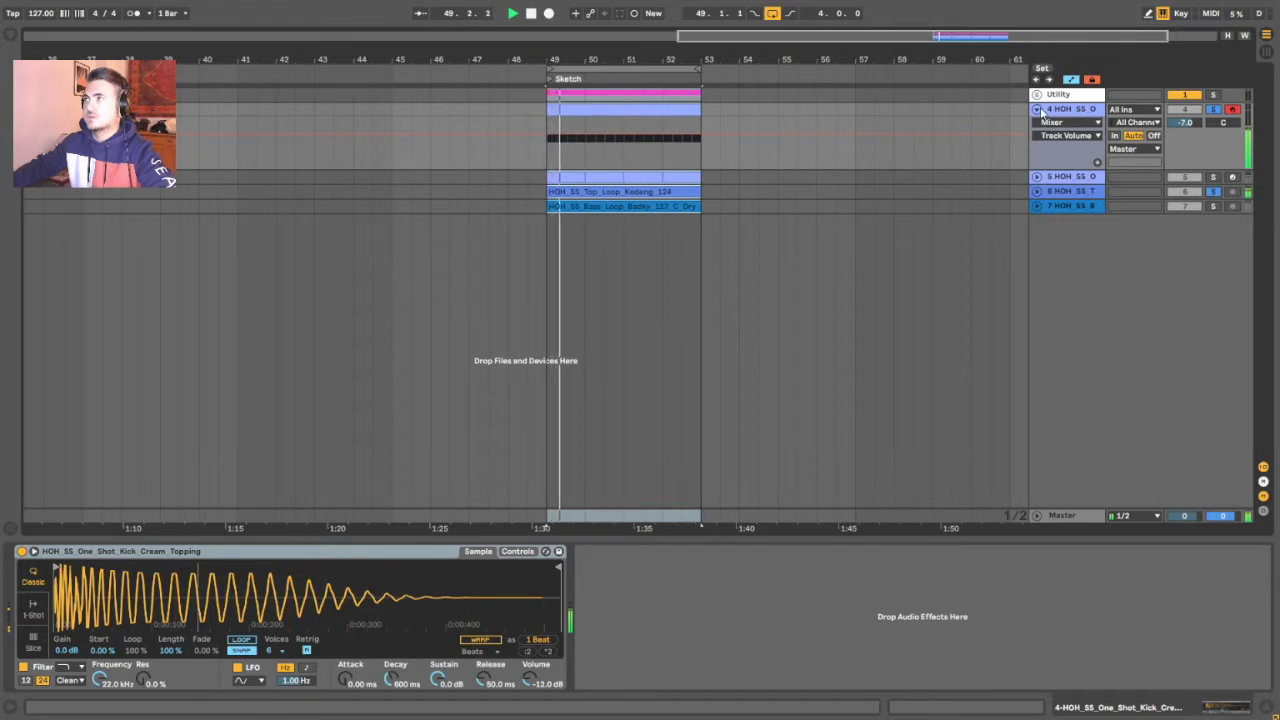
key("a")
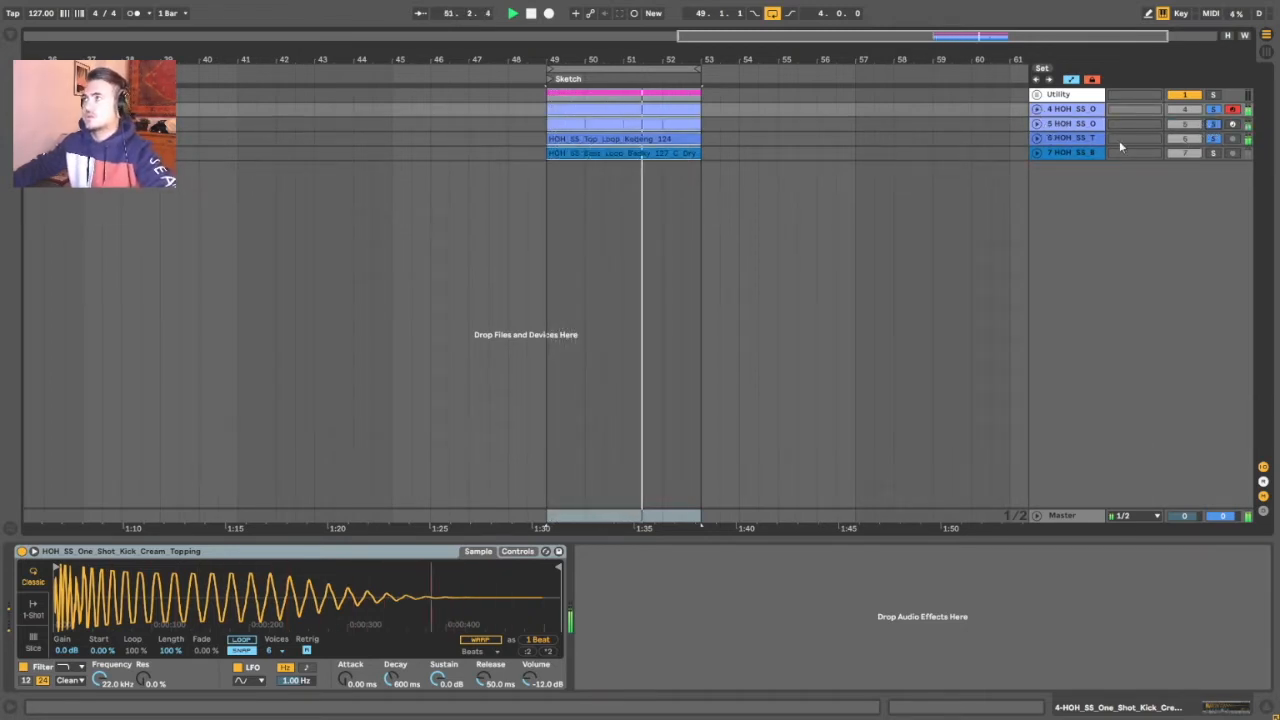
key("space")
left_click(1211, 153)
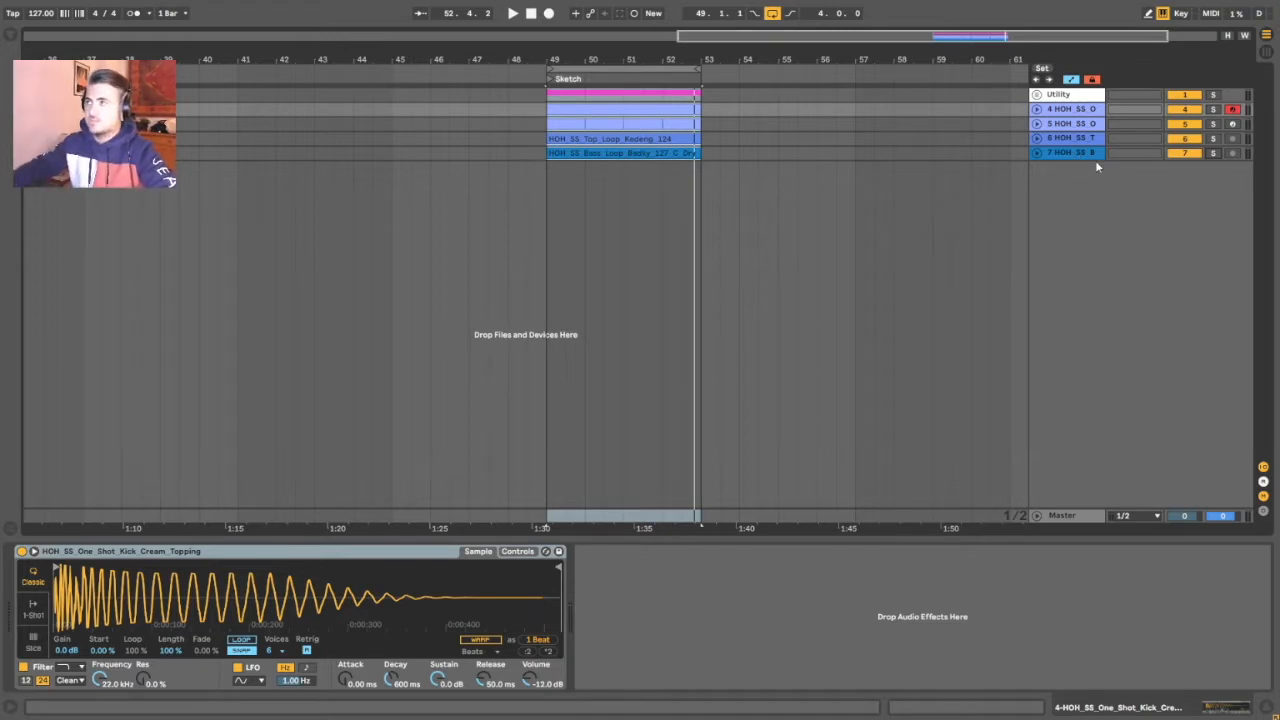
Play the Sketch loop and set the bass loop track's volume to -8.0 dB
left_click(1090, 154)
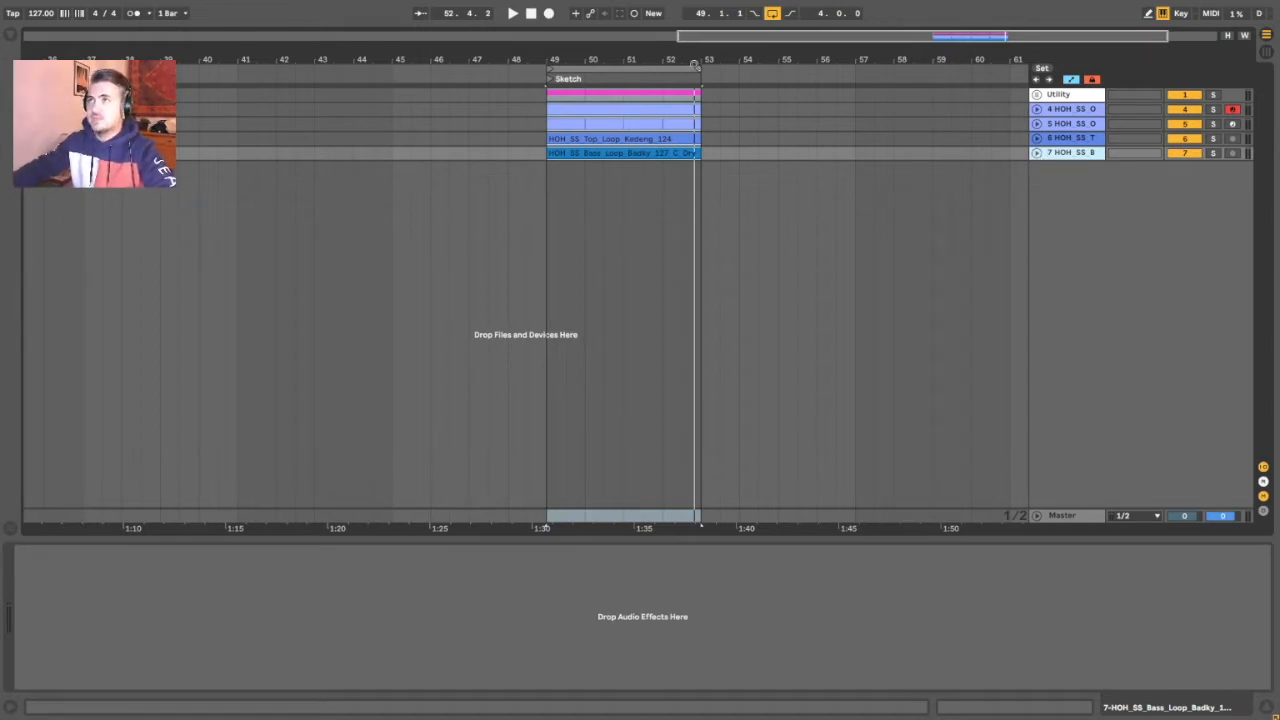
left_click_drag(638, 56, 637, 63)
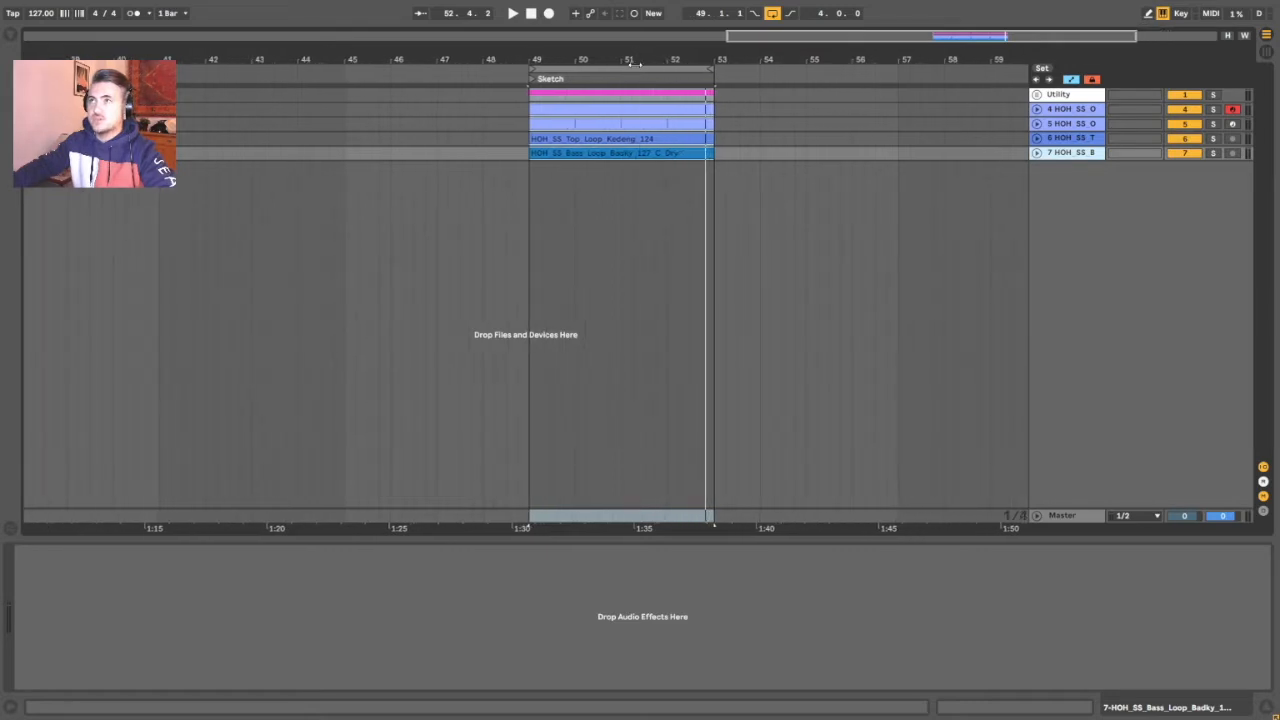
left_click(635, 66)
key("space")
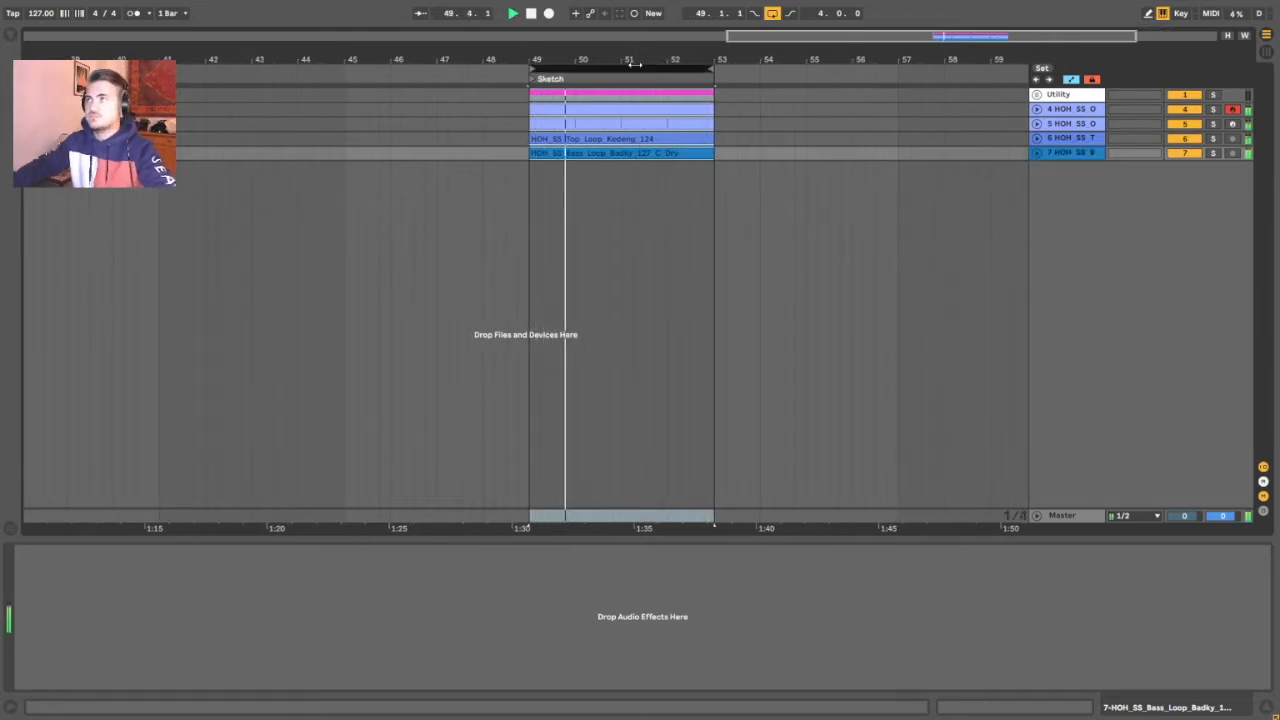
left_click(1036, 152)
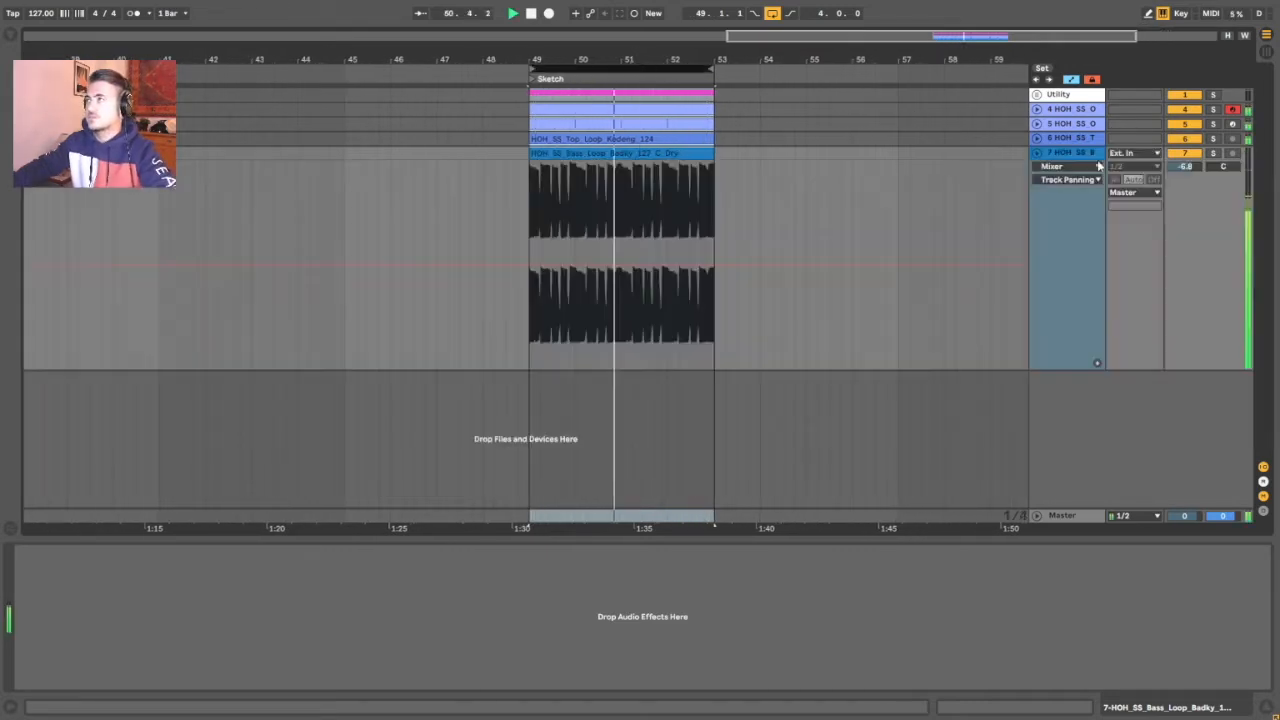
left_click_drag(1182, 172, 1183, 174)
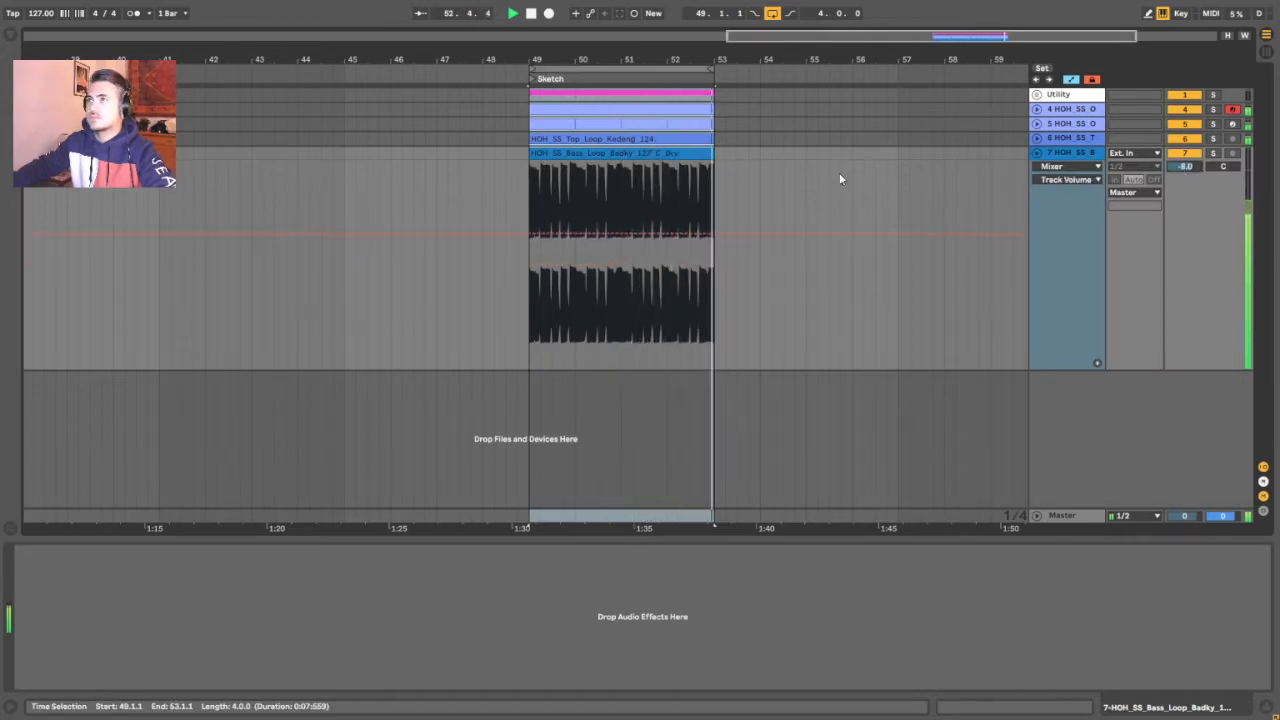
key("space")
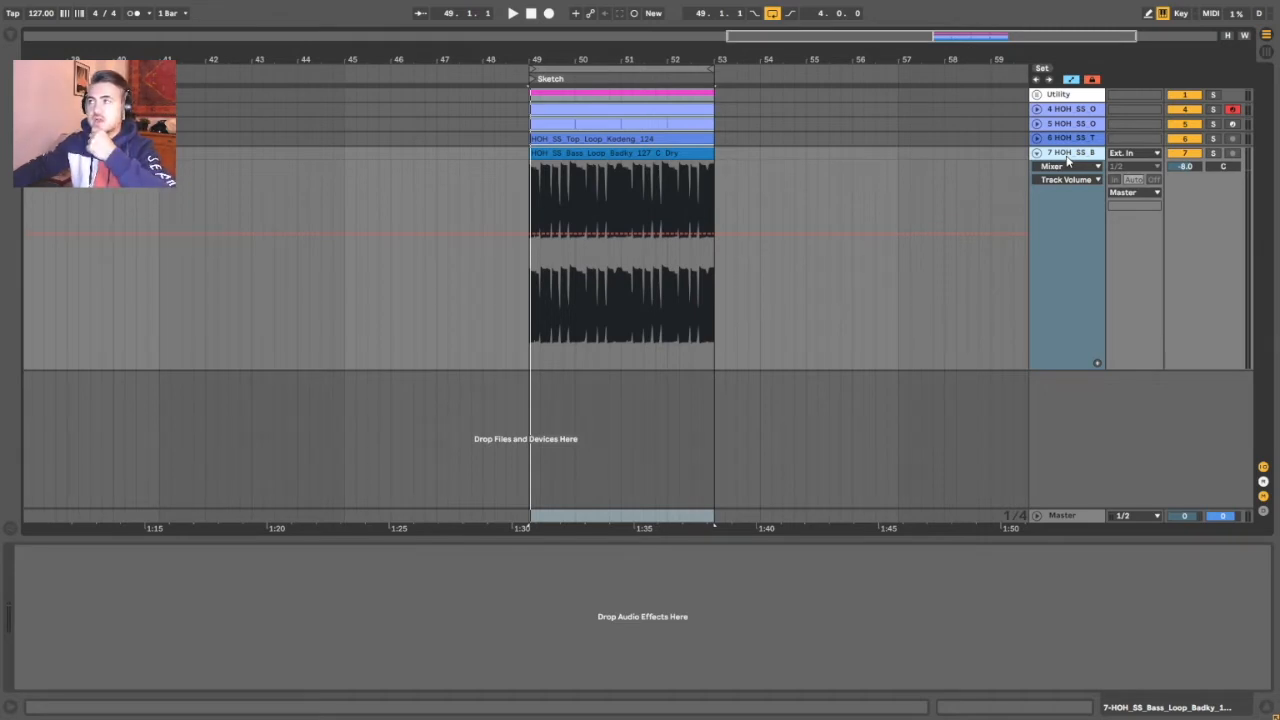
Add a Utility audio effect to the bass loop track, using the browser only while choosing the device
left_click(8, 42)
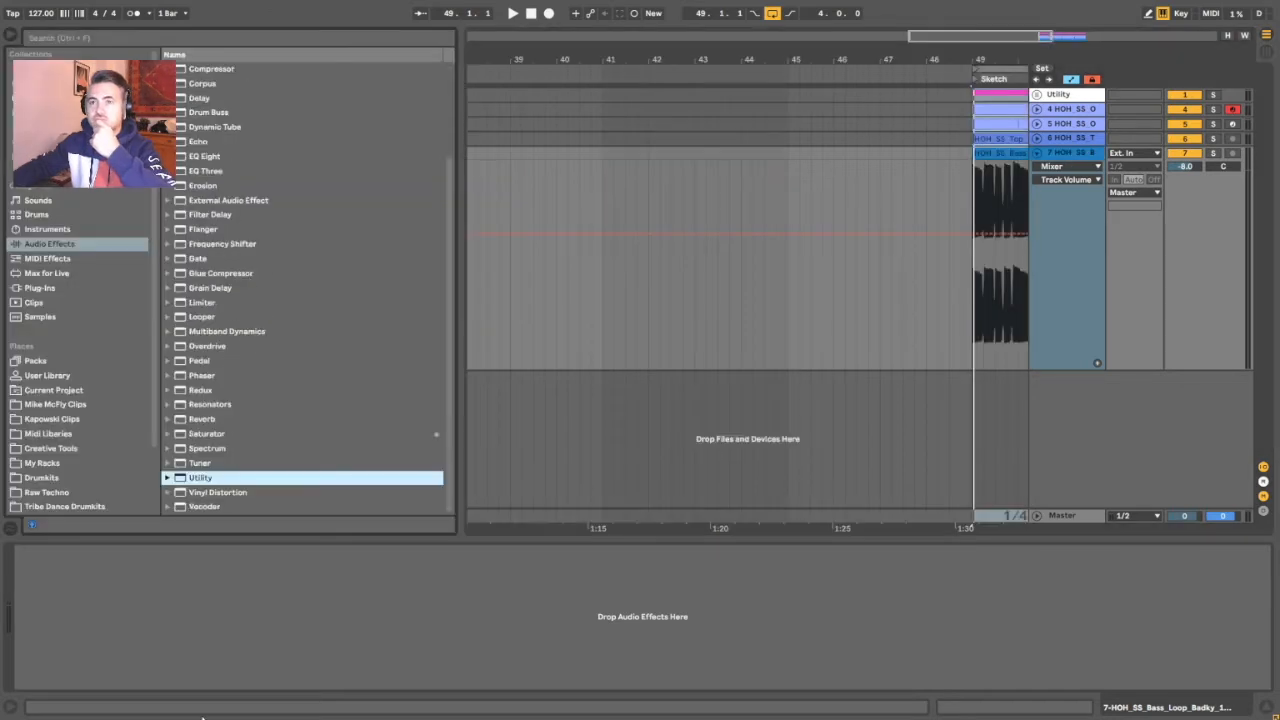
double_click(200, 478)
left_click(829, 574)
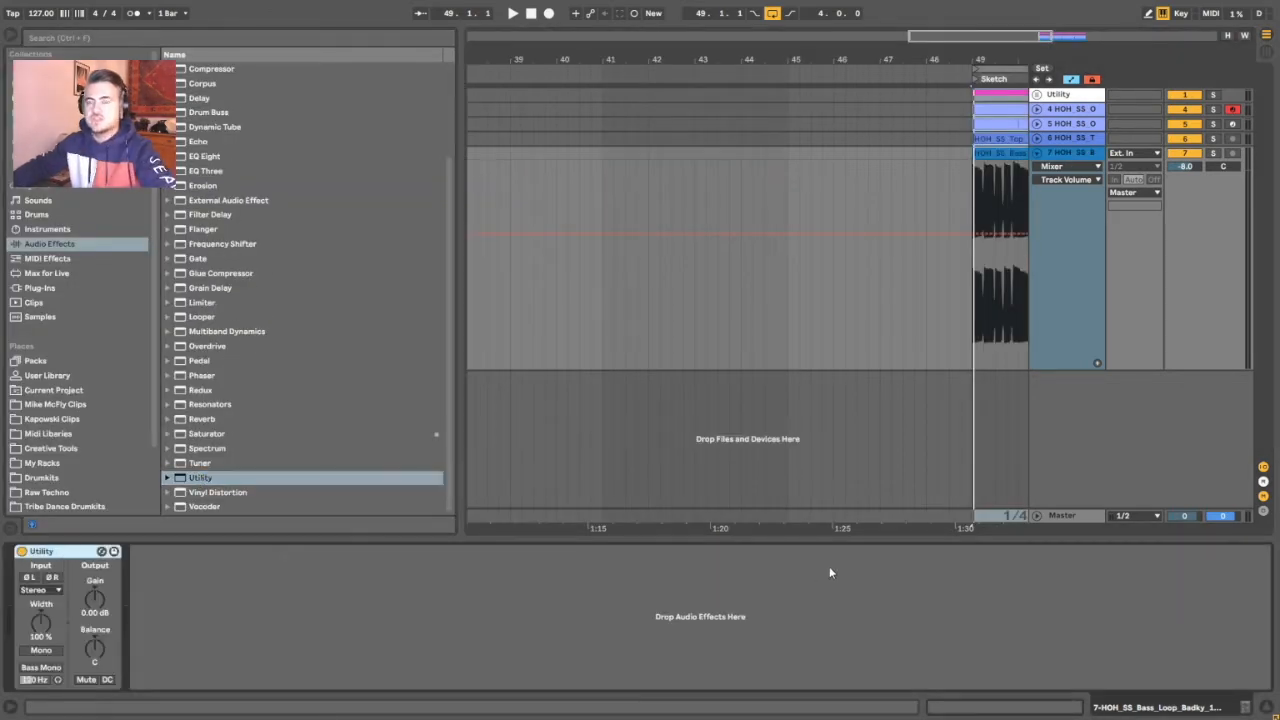
left_click(12, 41)
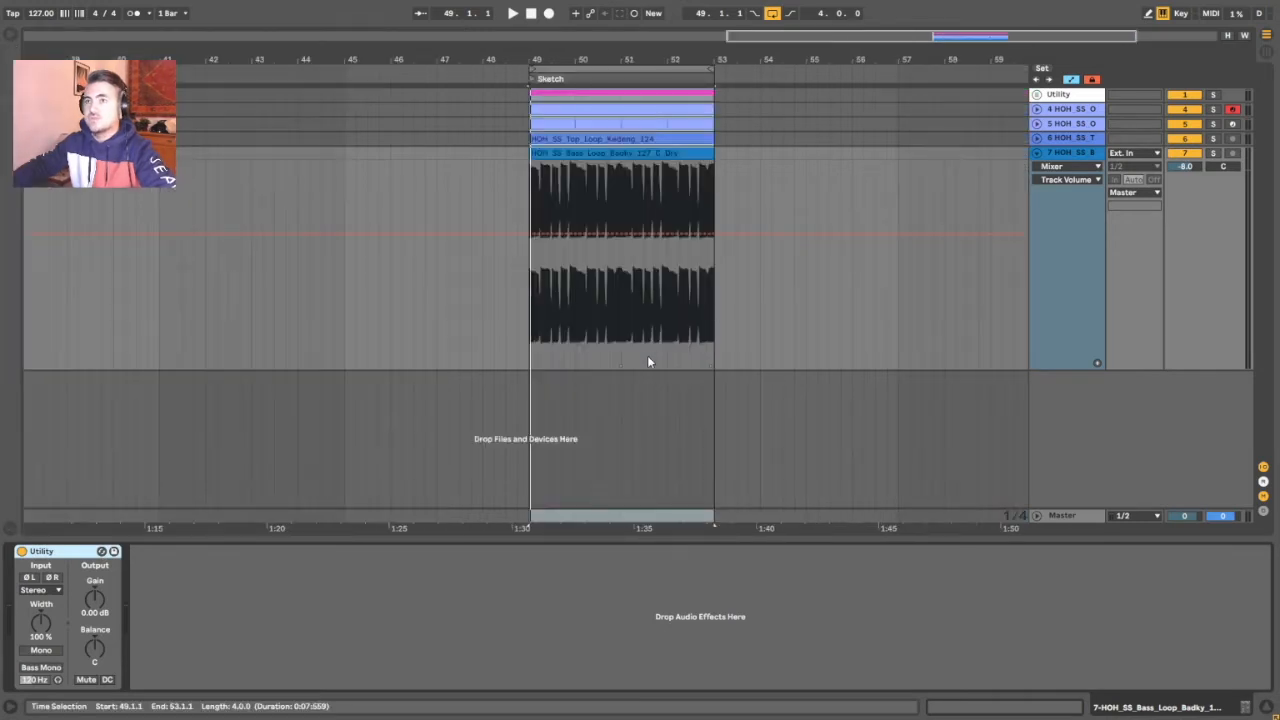
Group the Utility device into an Audio Effect Rack and map its Gain to Macro 1
left_click(70, 551)
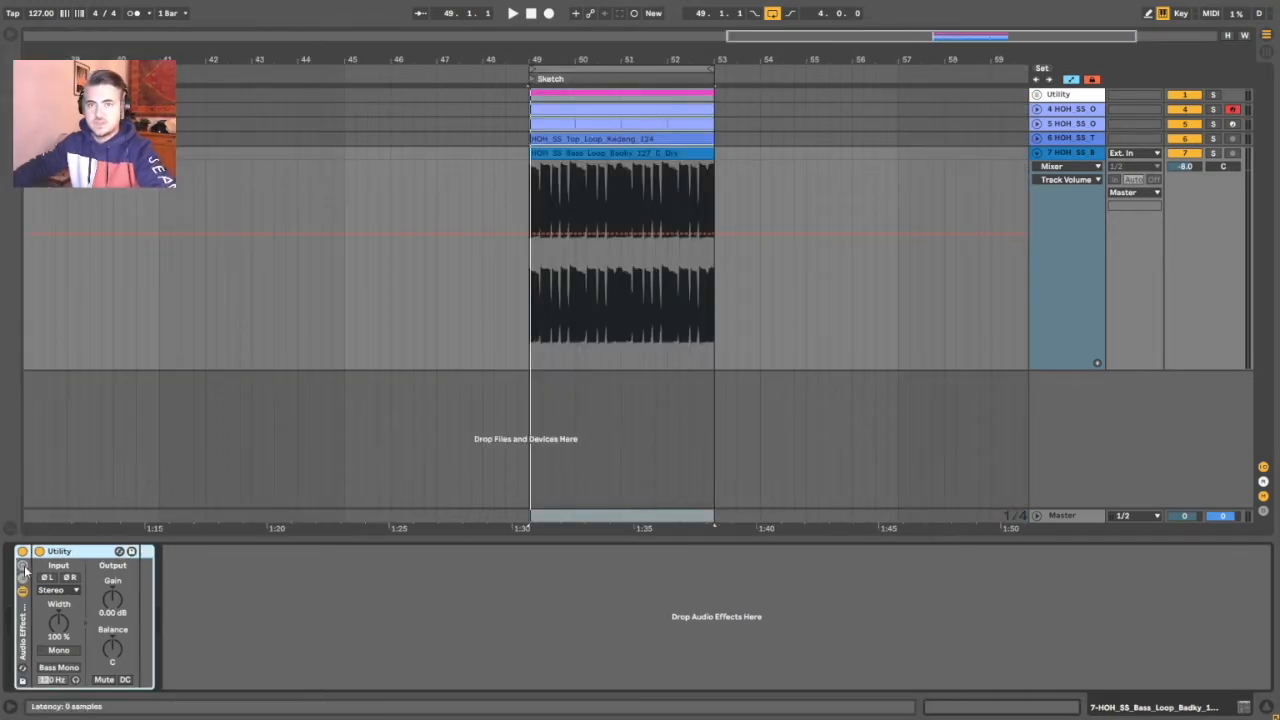
key("ctrl+g")
right_click(279, 601)
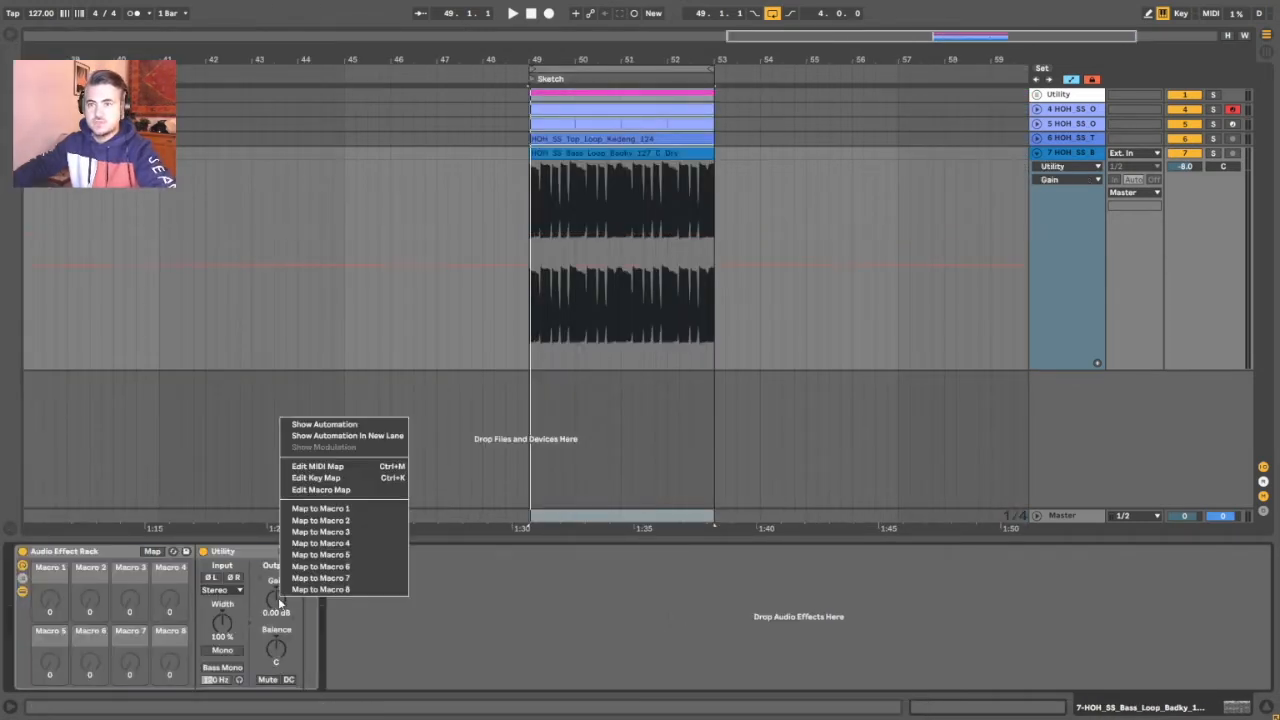
left_click(320, 509)
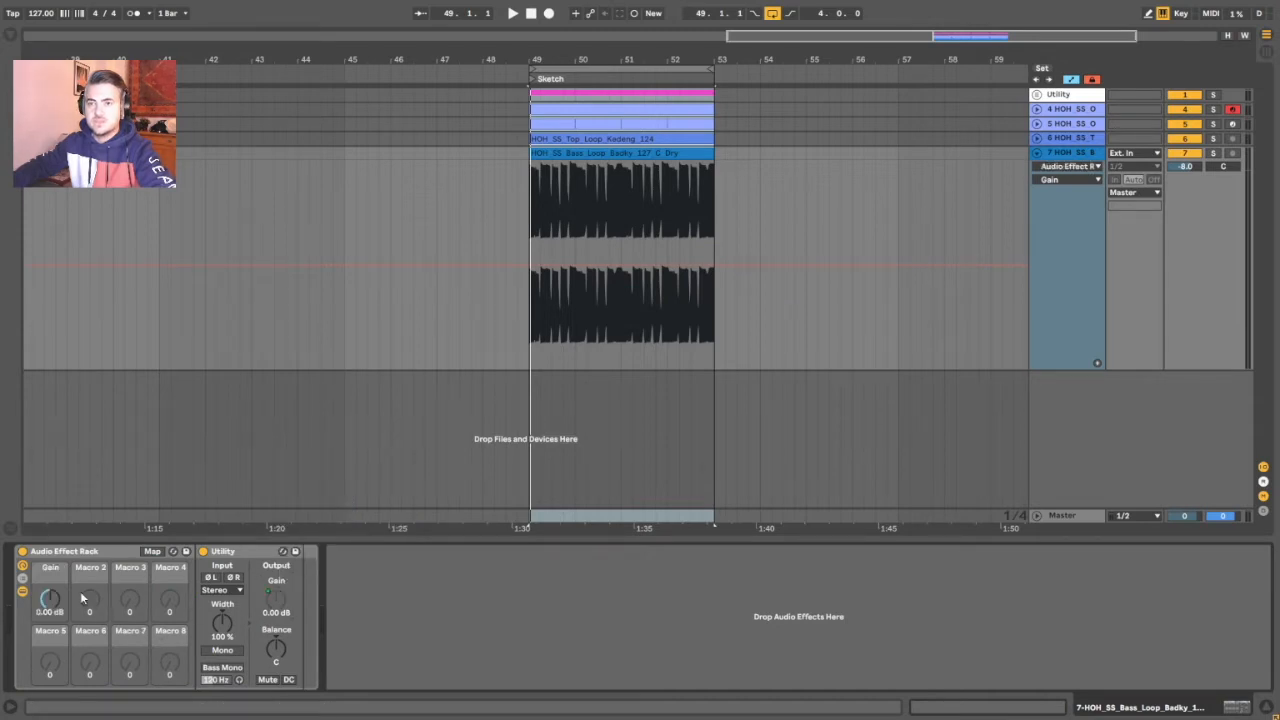
Rename the rack's gain macro to Sidechain
left_click(58, 577)
key("ctrl+r")
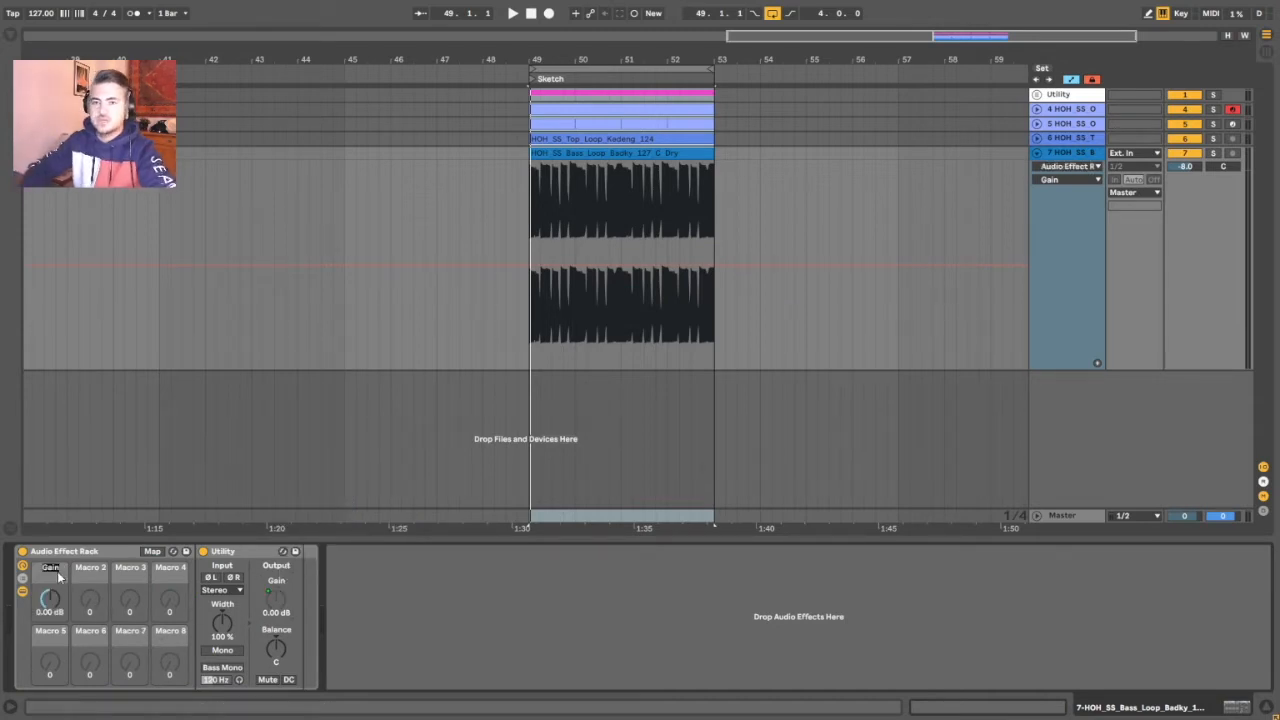
type("Sidechain")
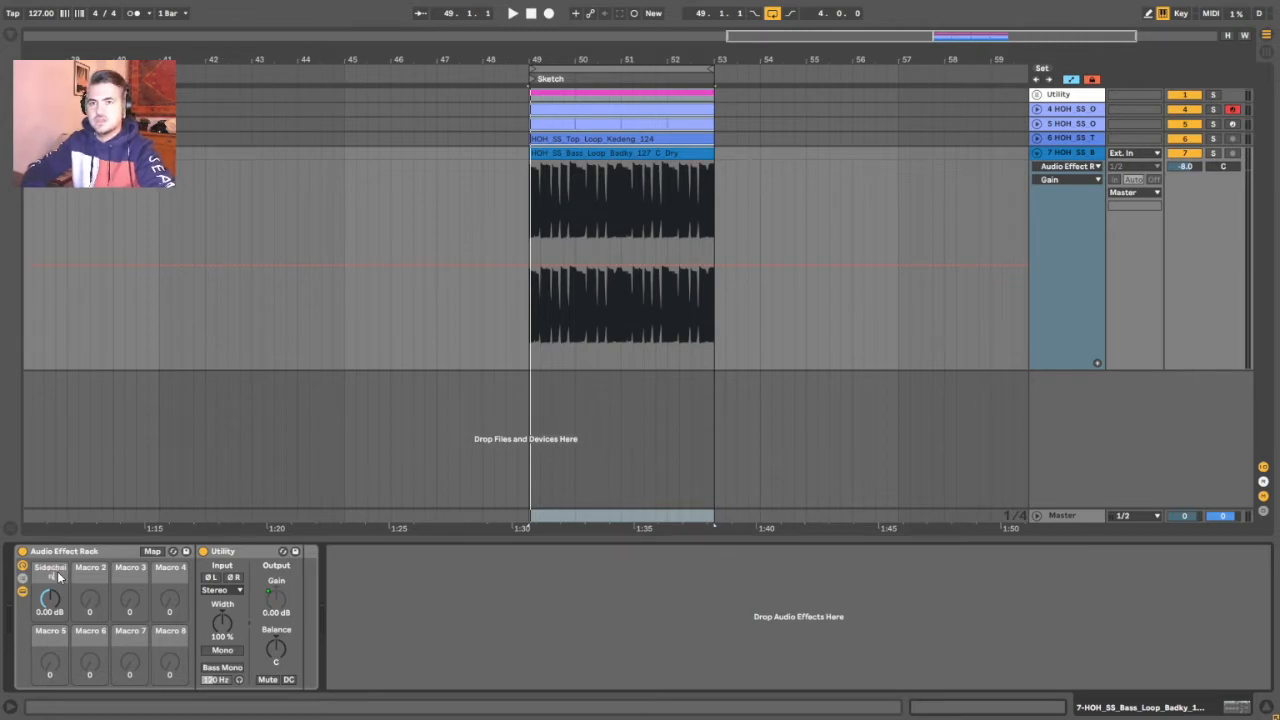
key("Return")
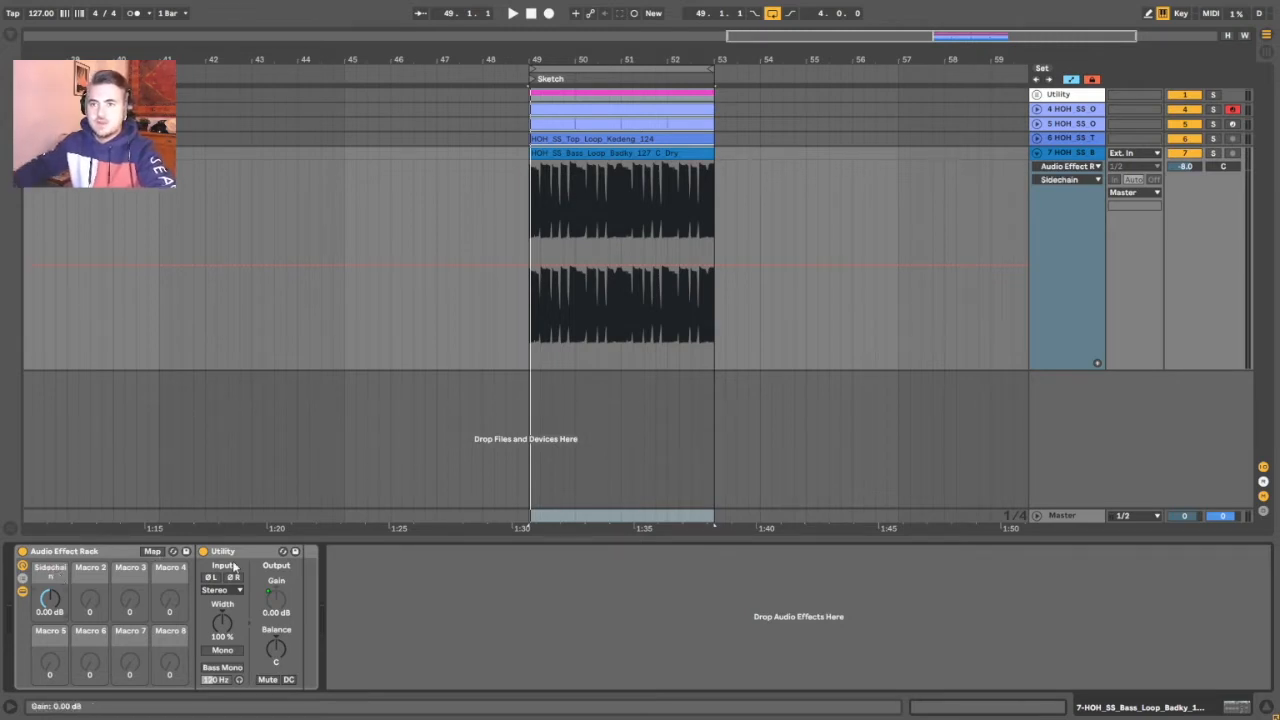
right_click(277, 596)
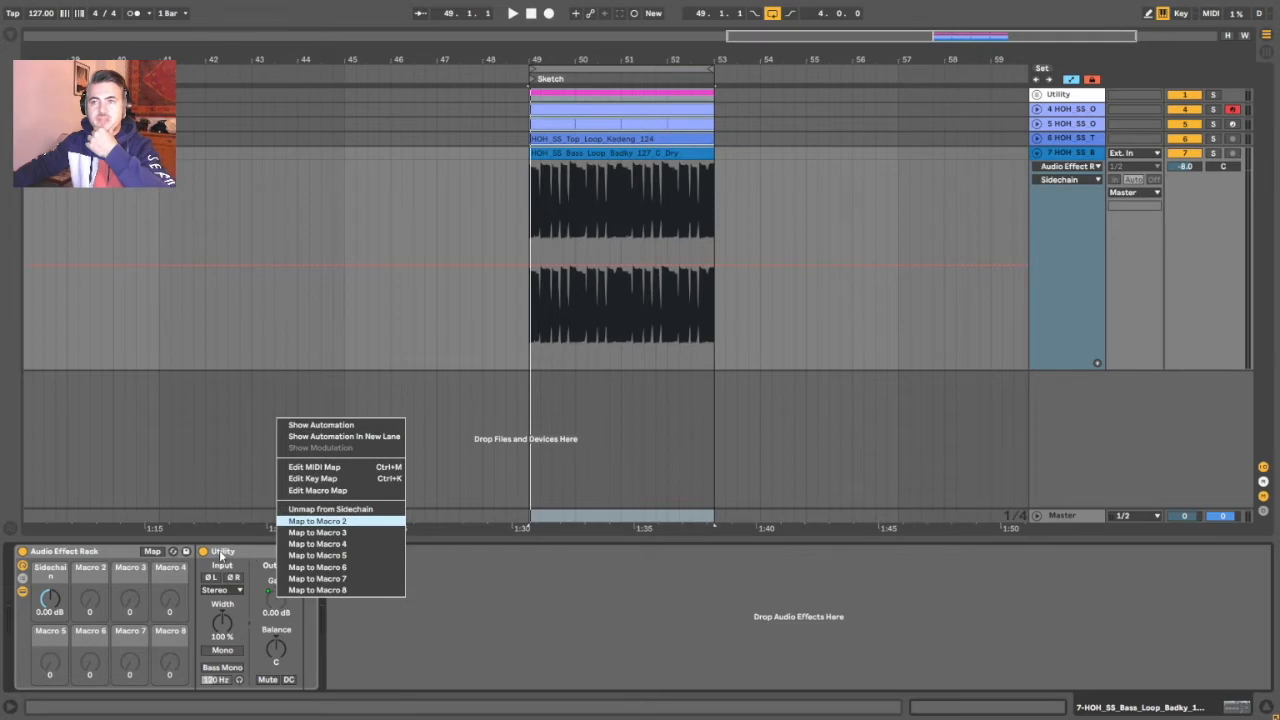
left_click(82, 555)
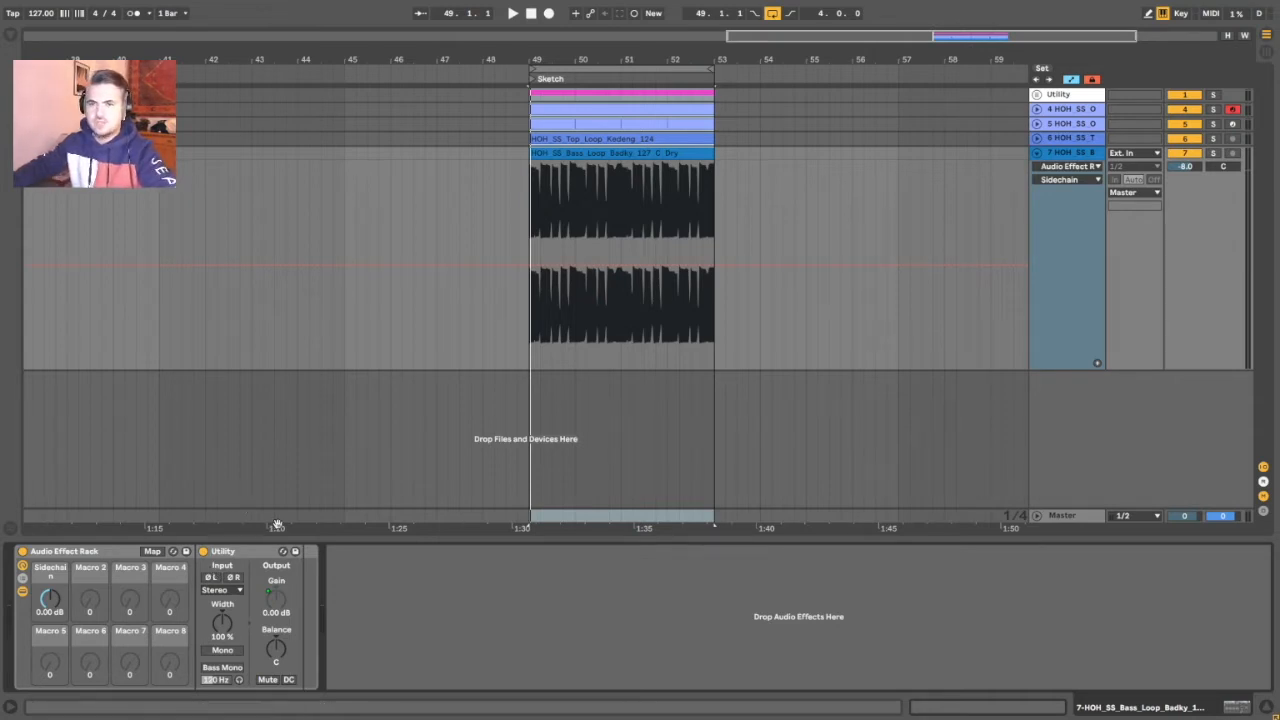
Set the Sidechain macro's Gain mapping to a minimum of 0.00 dB and a maximum of -inf dB
left_click(153, 551)
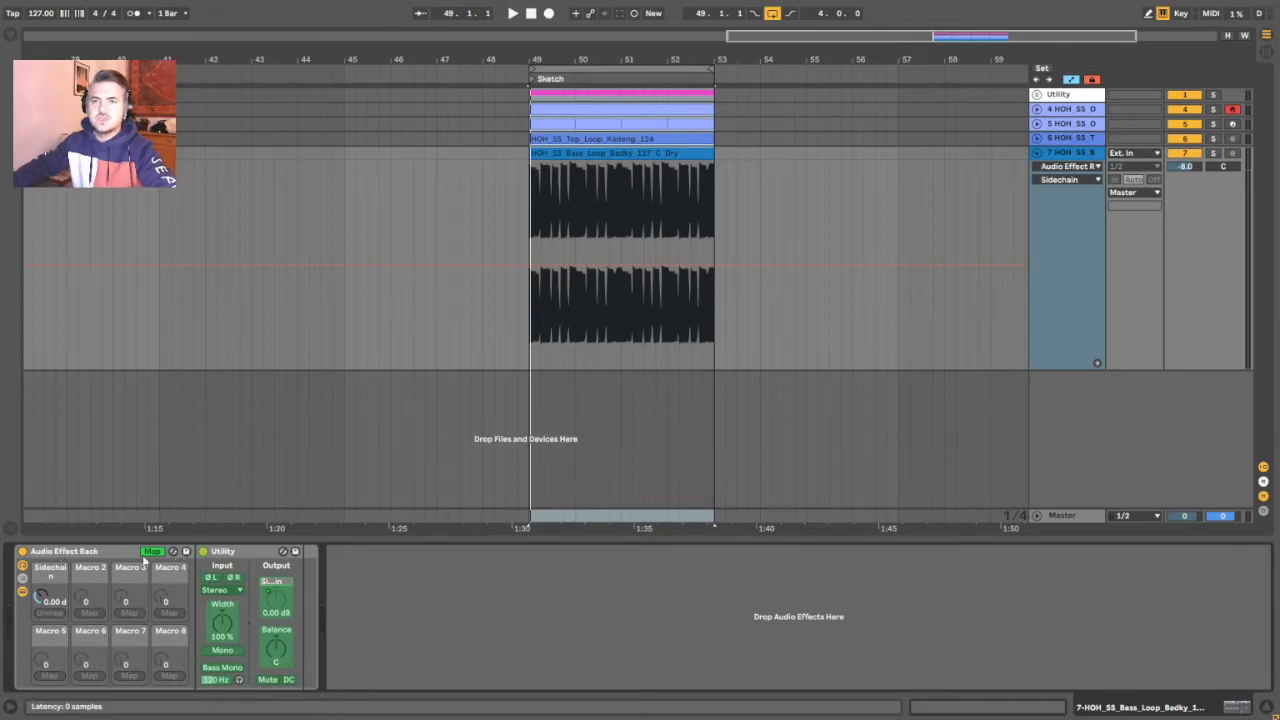
left_click(11, 36)
left_click(337, 69)
type("0")
key("Return")
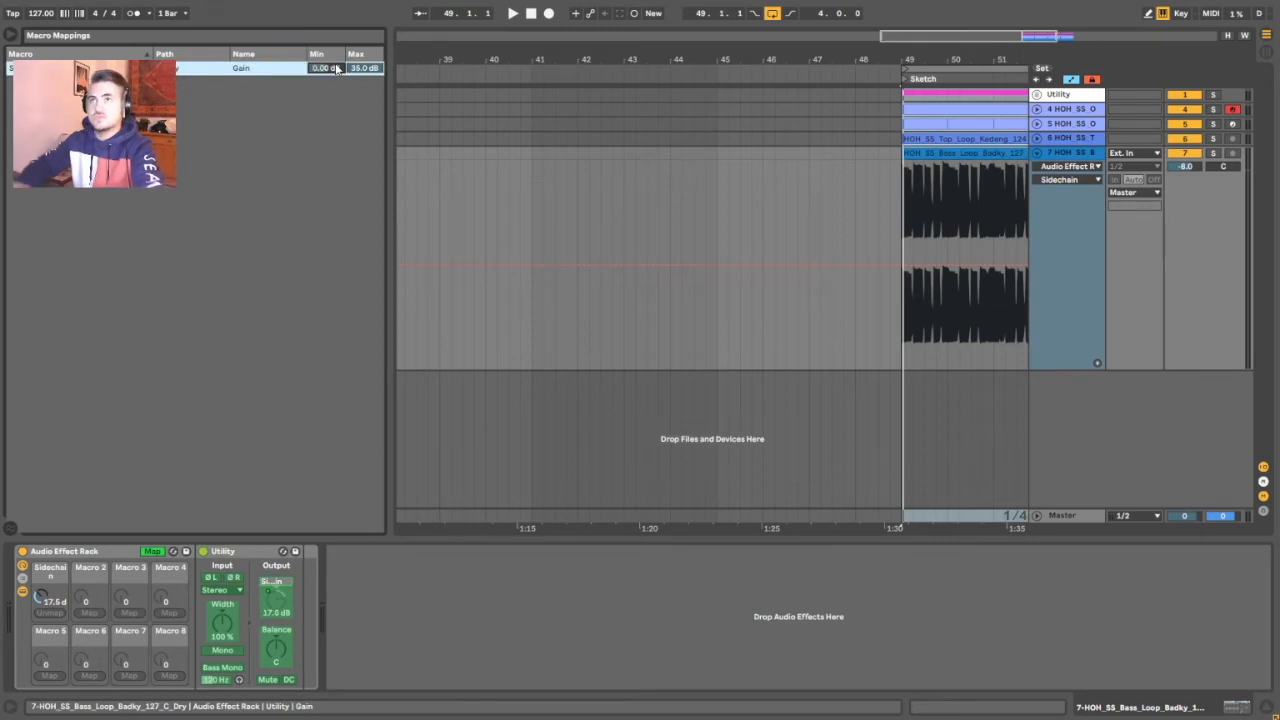
left_click(361, 69)
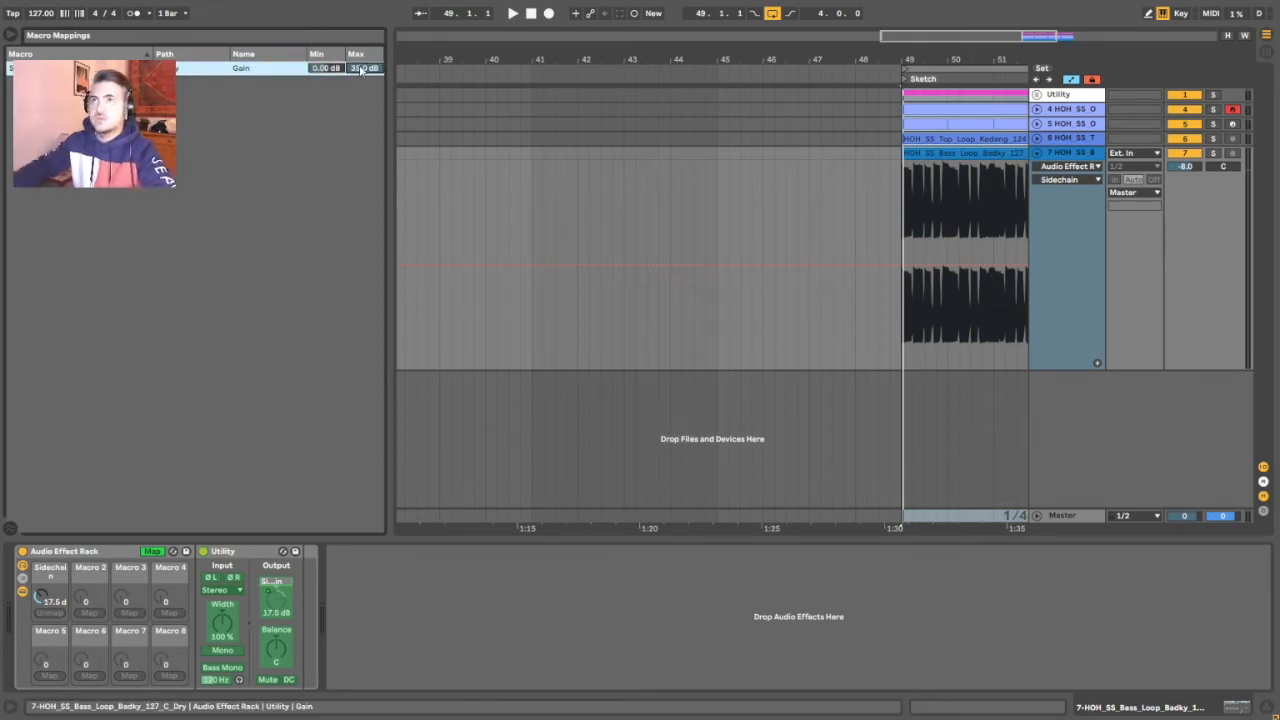
left_click_drag(361, 69, 361, 170)
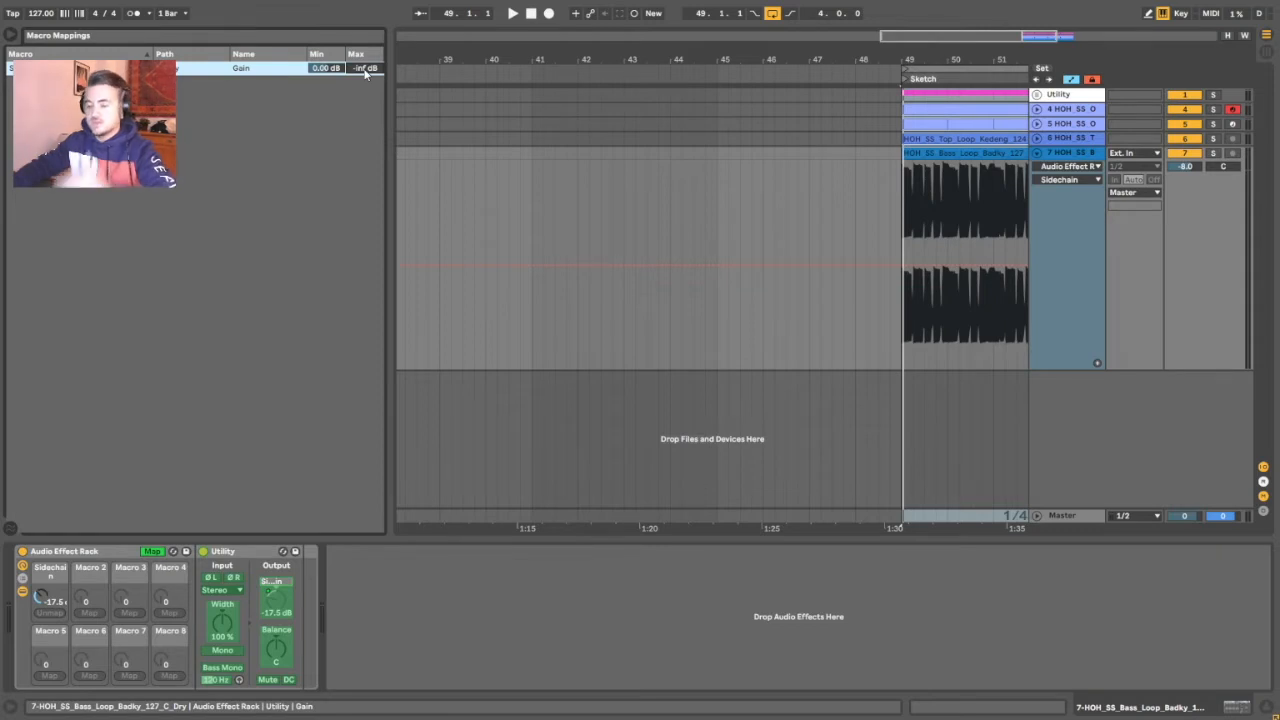
Invert the Gain mapping range of the Sidechain macro and leave macro mapping mode
right_click(249, 72)
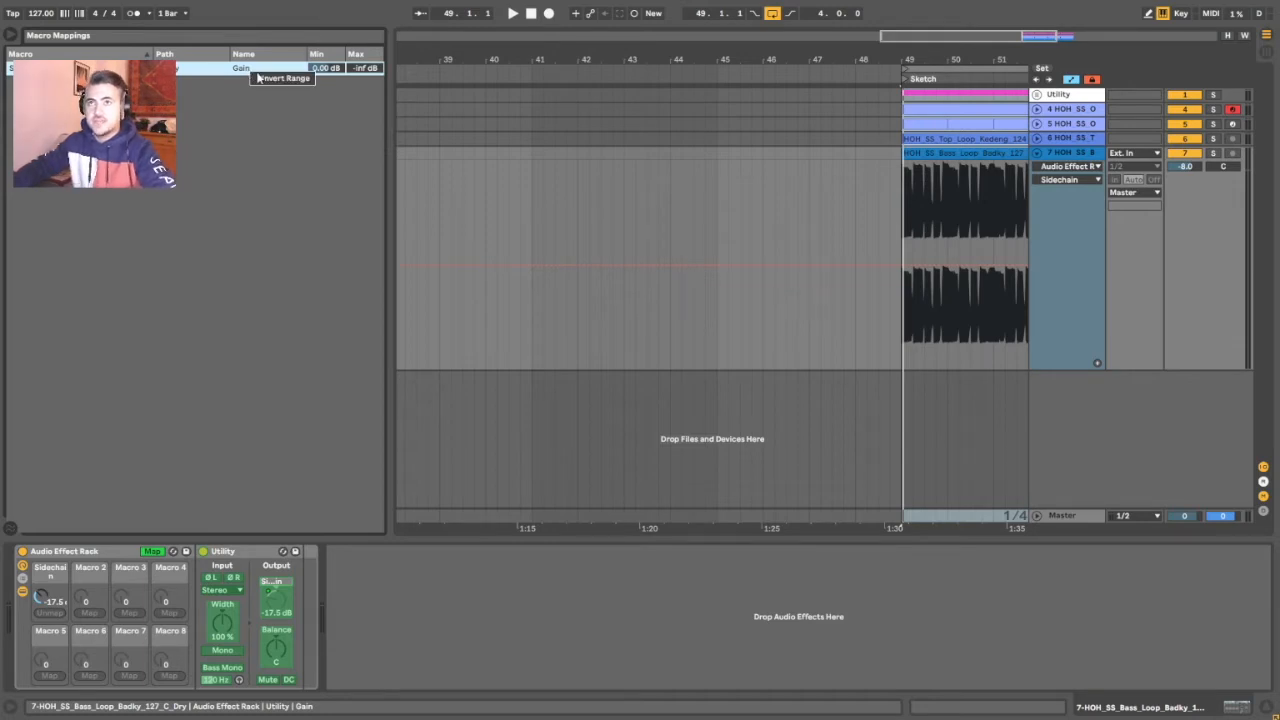
left_click(282, 78)
left_click(151, 551)
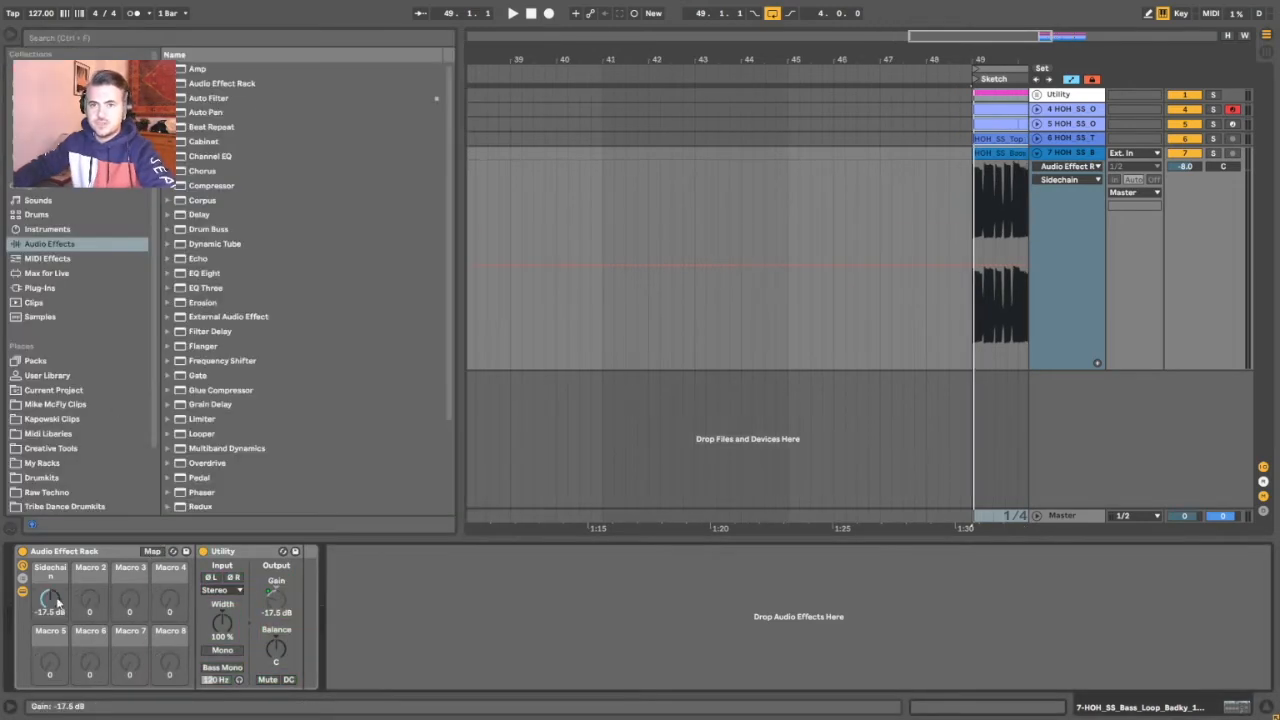
Turn the Sidechain macro down to -inf dB and back up to 0.00 dB, and hide the browser
mouse_move(49, 600)
left_mouse_down()
mouse_move(49, 570)
mouse_move(52, 620)
left_mouse_up()
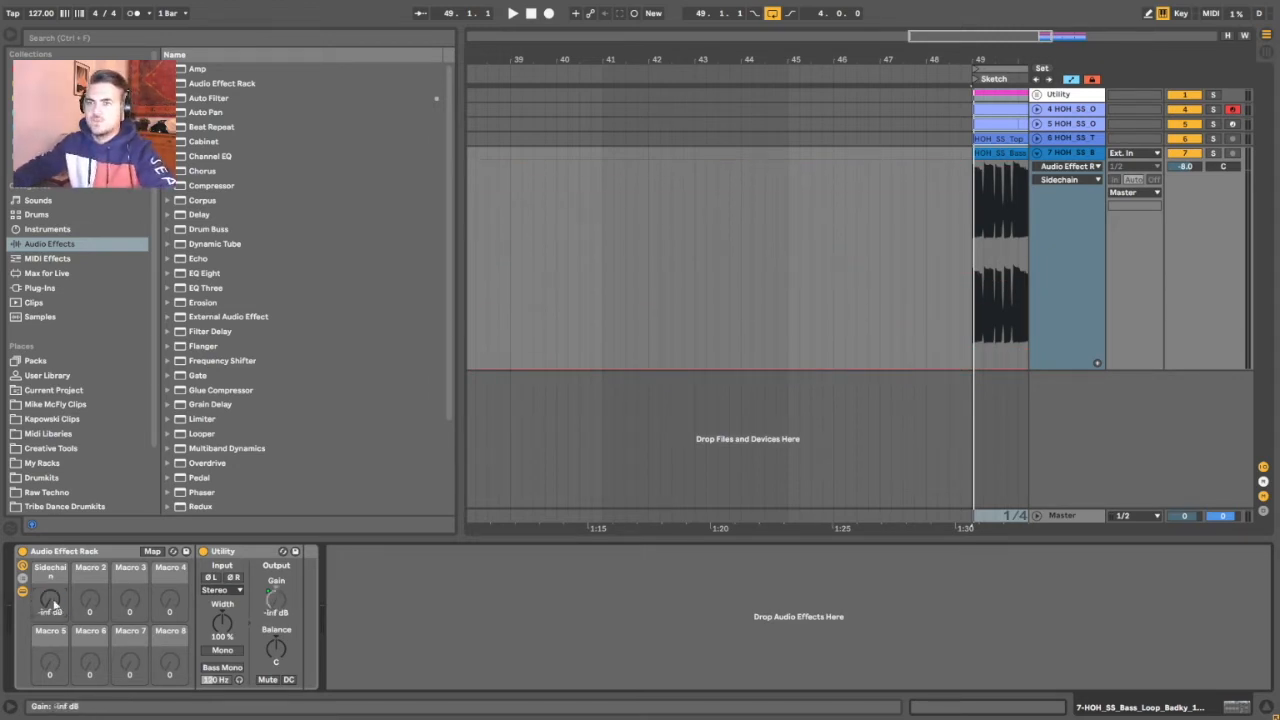
left_click_drag(49, 600, 49, 570)
scroll(914, 250, "right", 3)
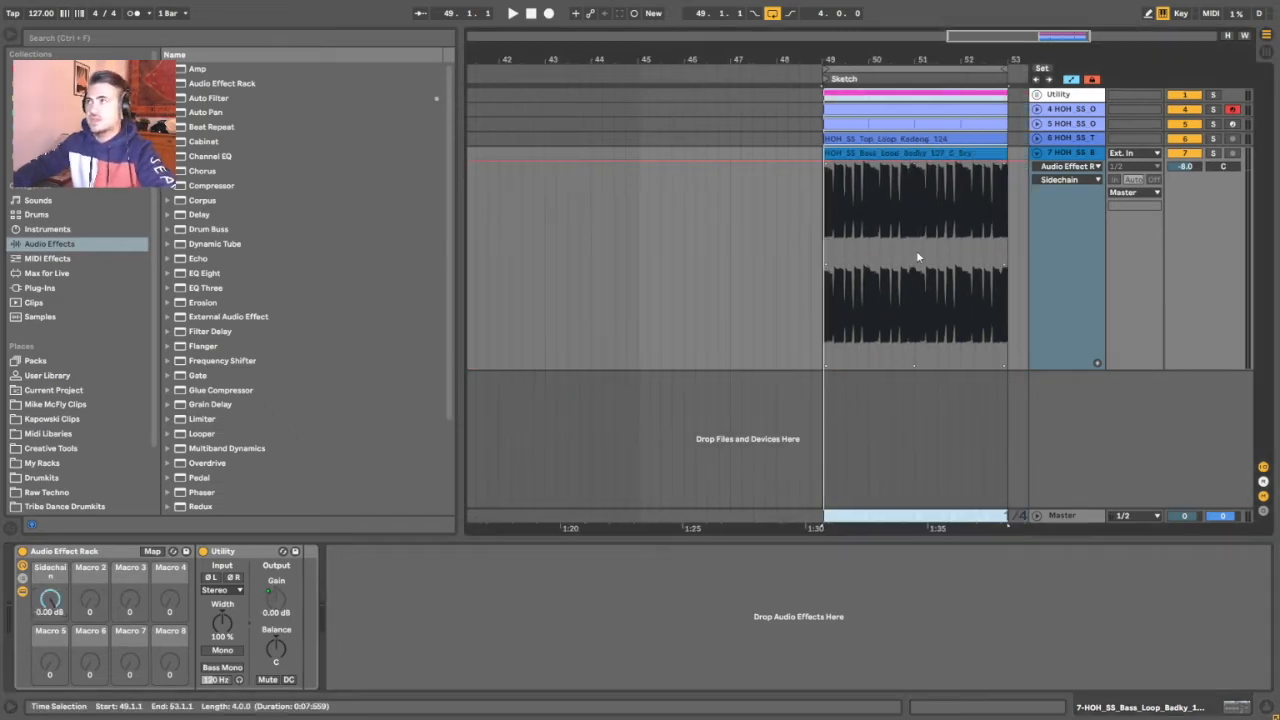
mouse_move(866, 57)
left_mouse_down()
mouse_move(788, 57)
mouse_move(868, 60)
left_mouse_up()
left_click(11, 35)
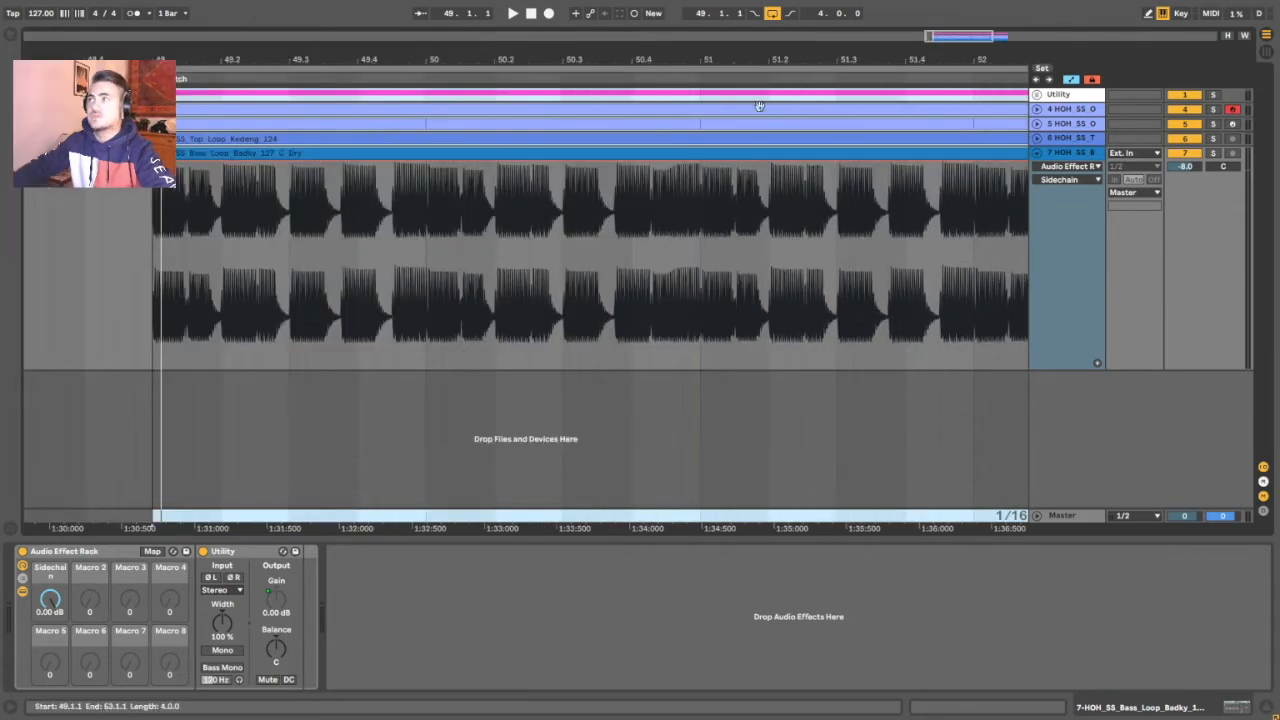
Shorten the loop to the first beat of bar 49 and draw a Sidechain automation ramp there from -inf dB to 0.00 dB at about 49.1.3
left_click_drag(274, 44, 547, 70)
left_click(557, 89)
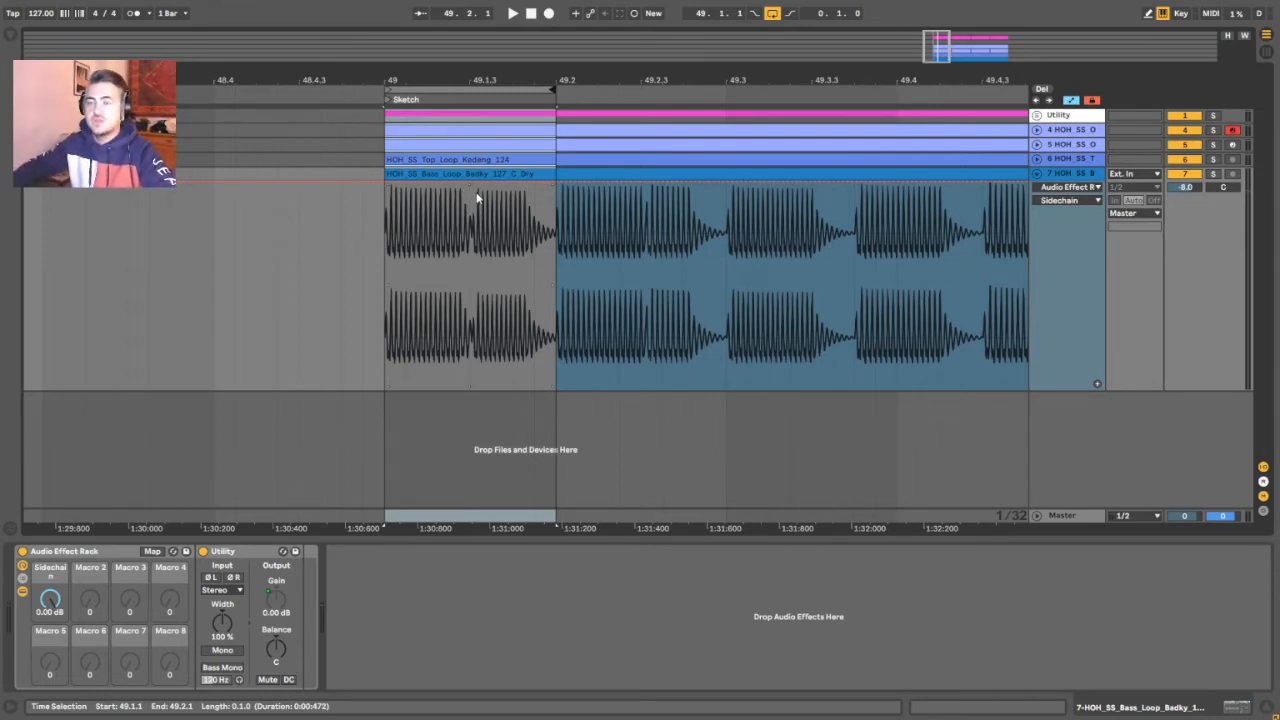
left_click(451, 225)
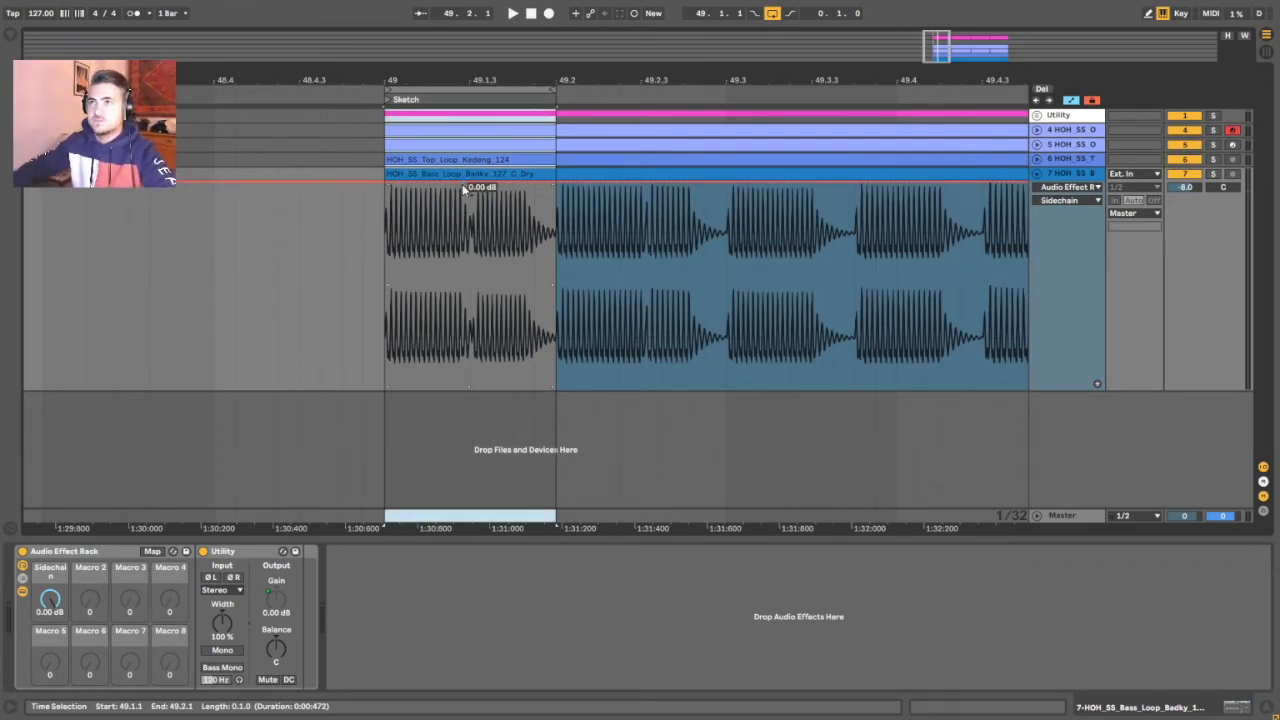
left_click(463, 186)
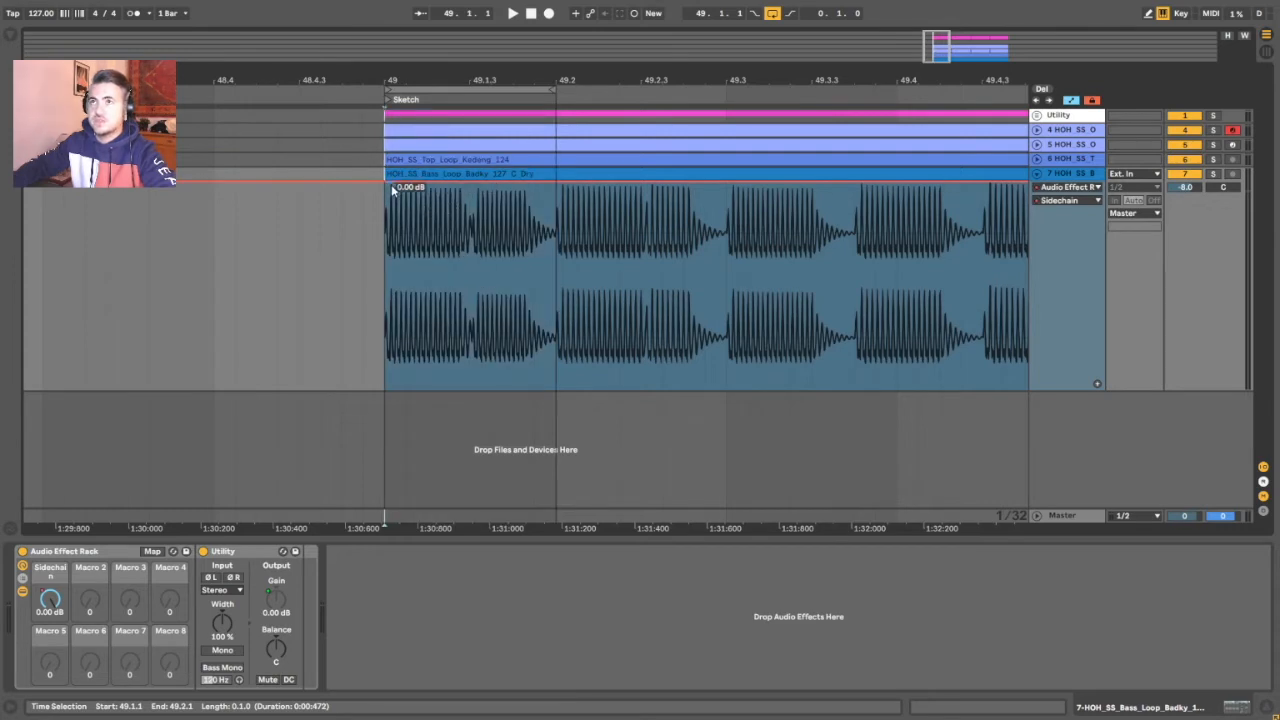
left_click_drag(389, 188, 386, 389)
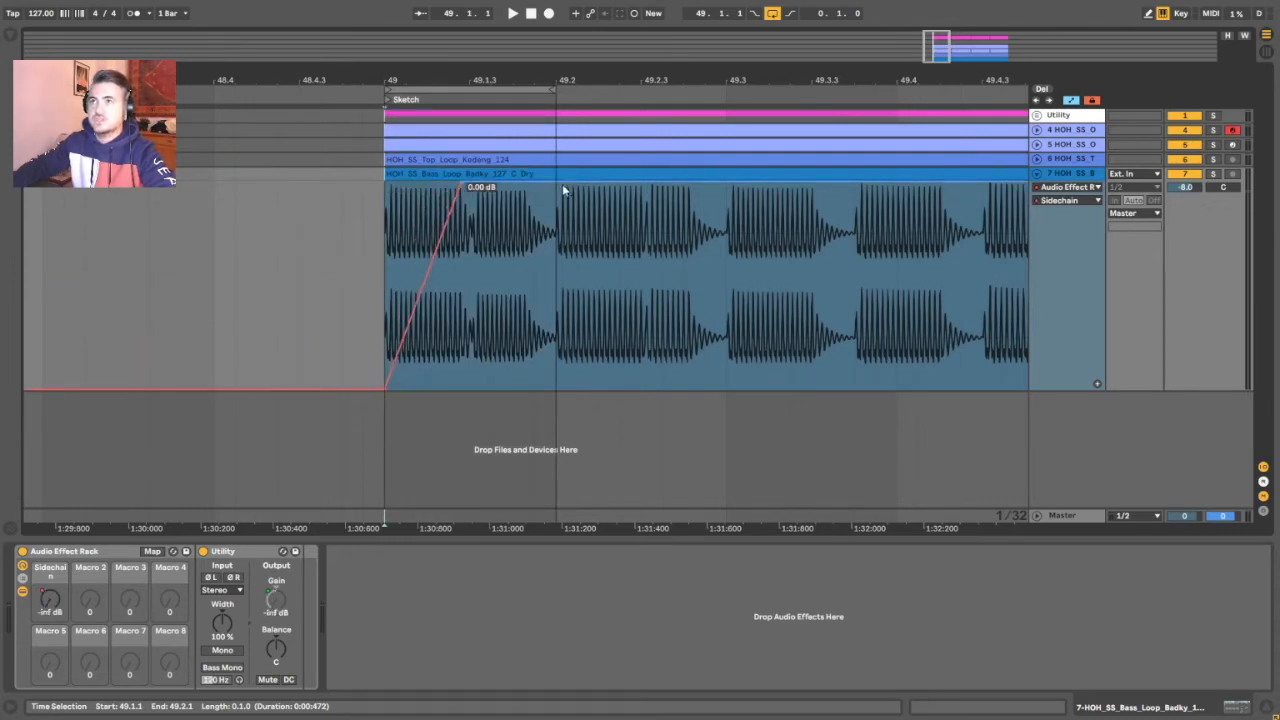
left_click_drag(461, 184, 469, 184)
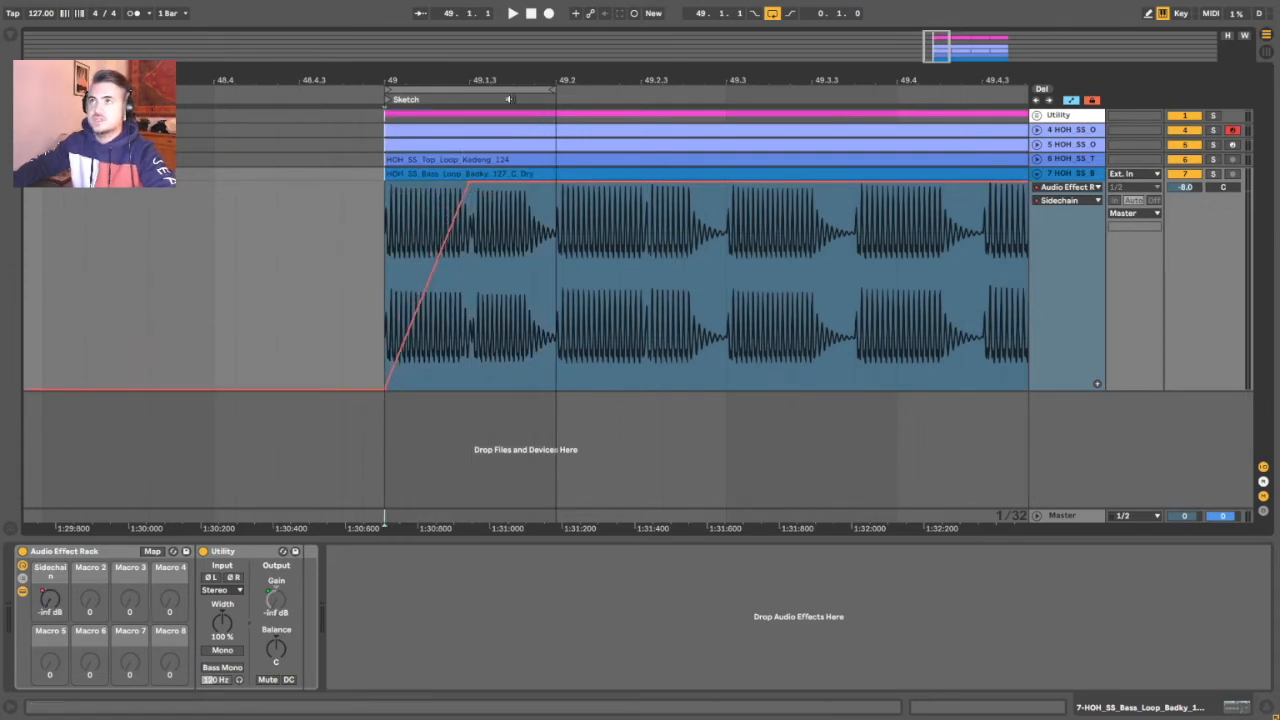
Duplicate the first beat's Sidechain ramp three times to fill bar 49, and extend the loop to the full bar
mouse_move(511, 90)
left_mouse_down()
mouse_move(501, 80)
mouse_move(547, 91)
left_mouse_up()
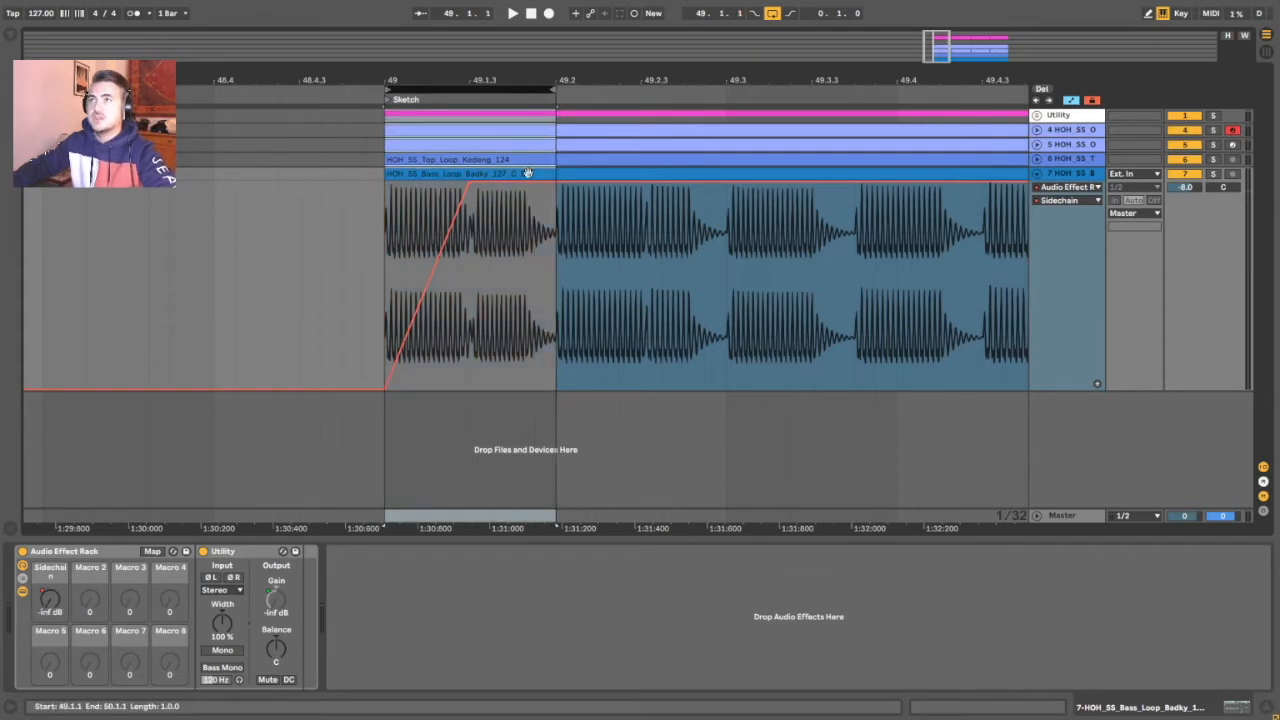
left_click(549, 301)
left_click_drag(549, 328, 413, 290)
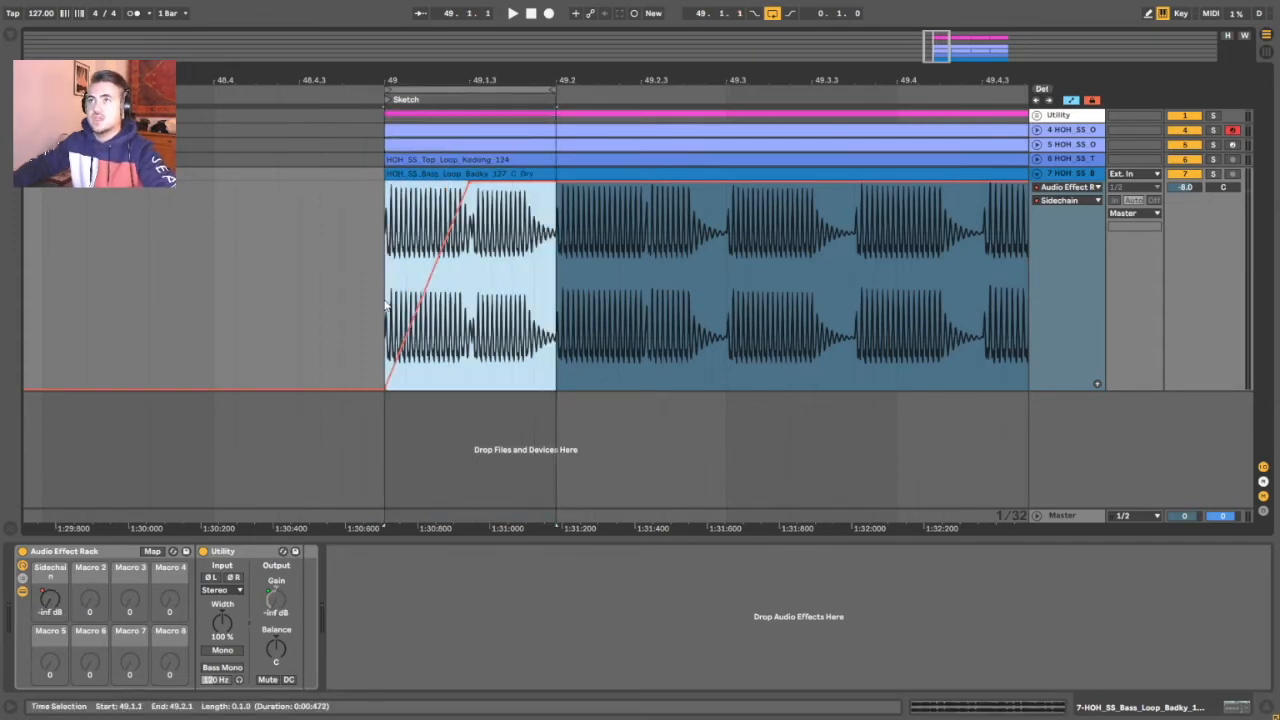
key("ctrl+d")
key("ctrl+d")
key("ctrl+d")
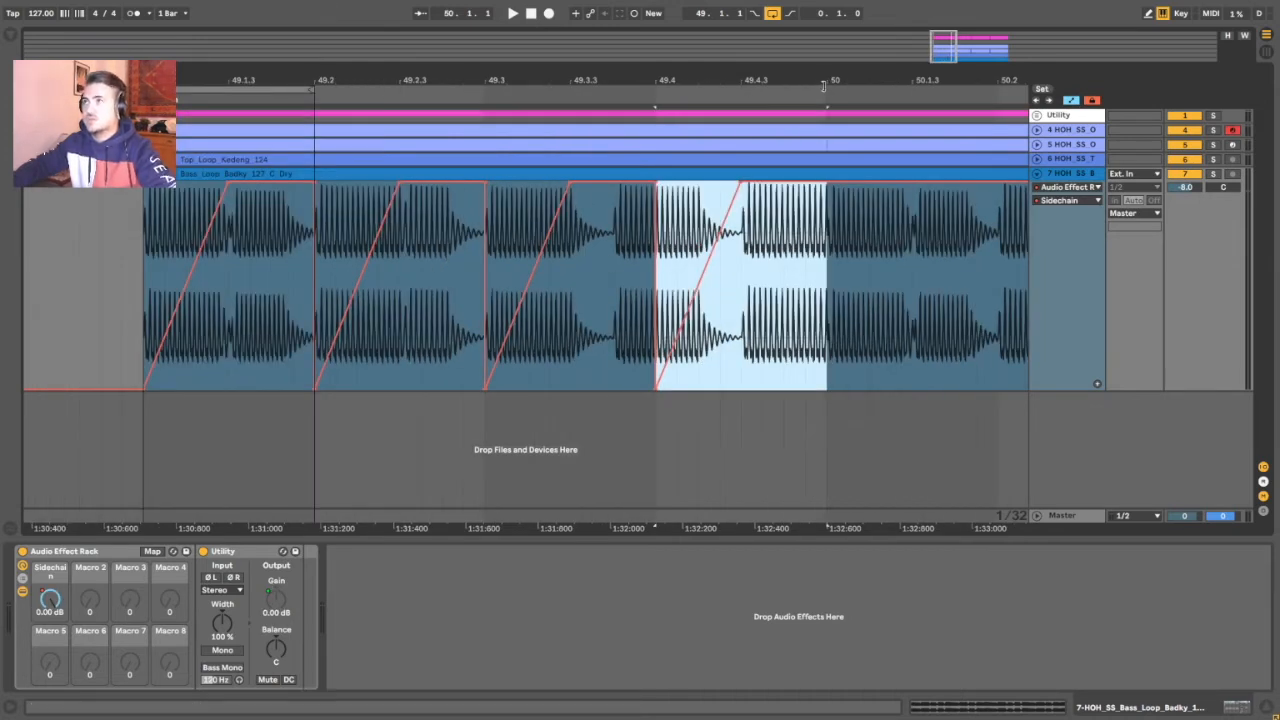
left_click_drag(312, 90, 824, 88)
Try duplicating the bass track's first beat twice more, undo both duplicates, and reselect 49.1.1 to 49.2.1
left_click(142, 203)
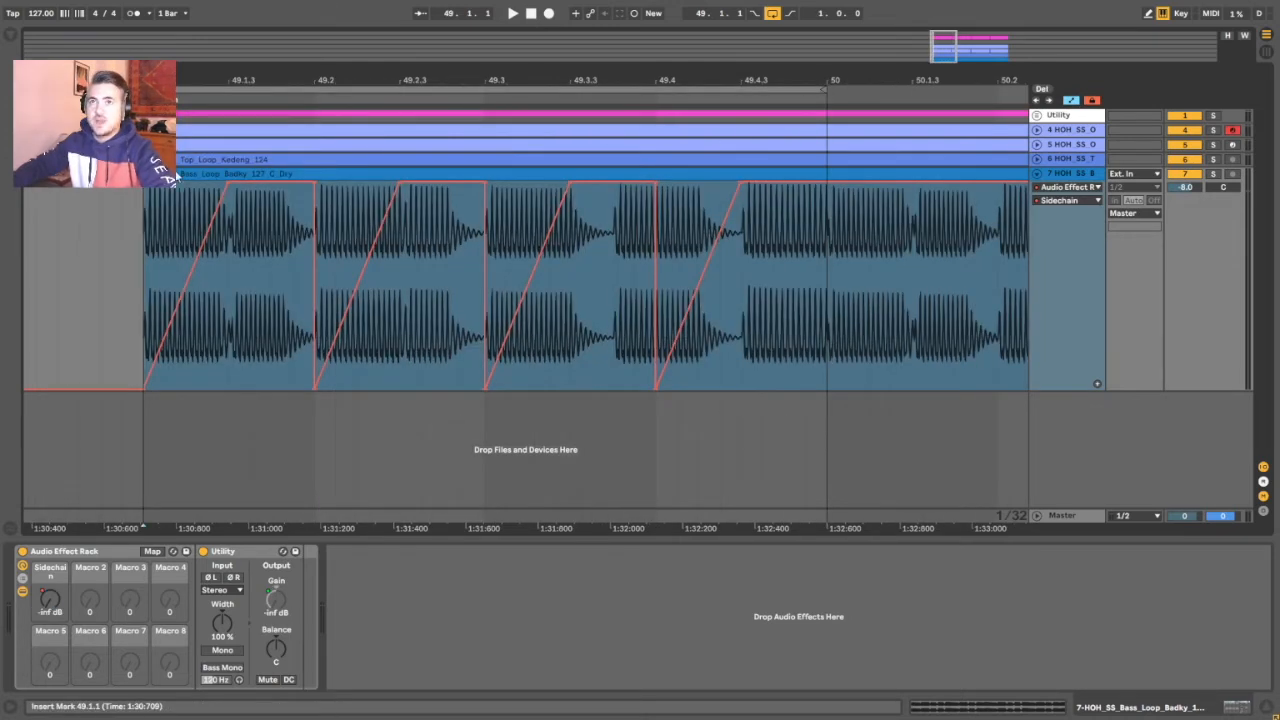
left_click_drag(145, 205, 314, 205)
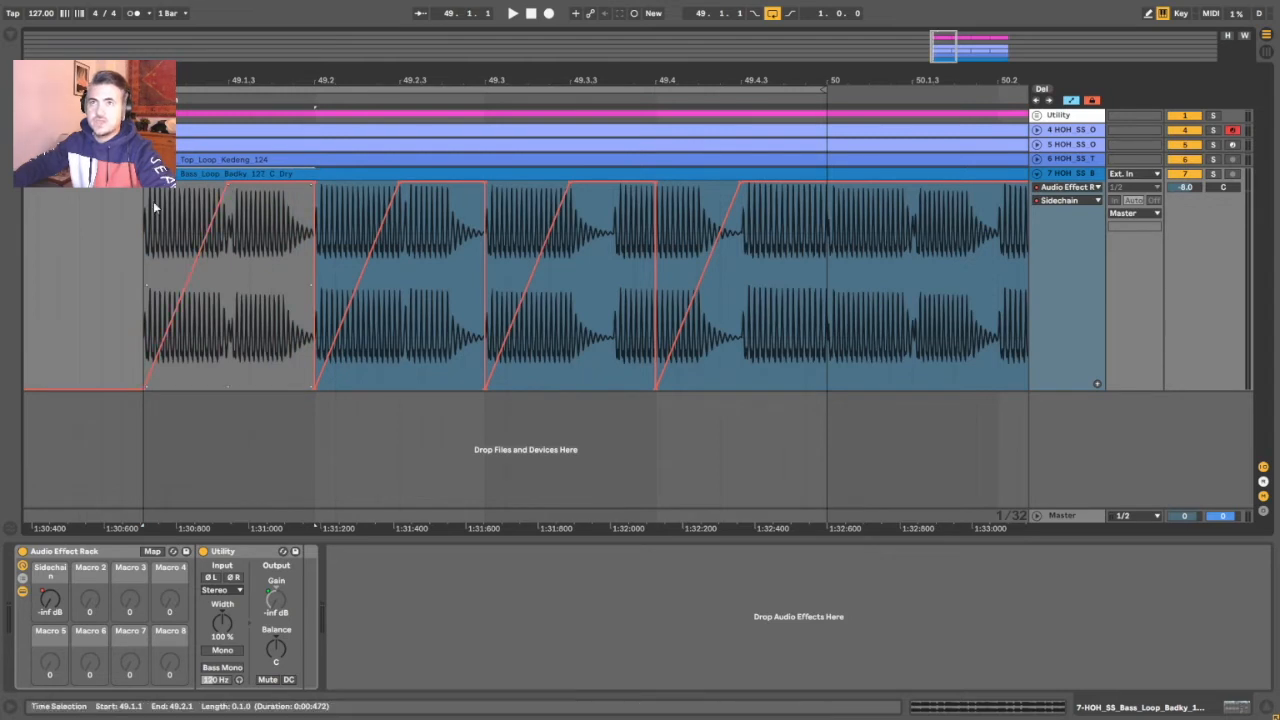
left_click_drag(139, 207, 314, 212)
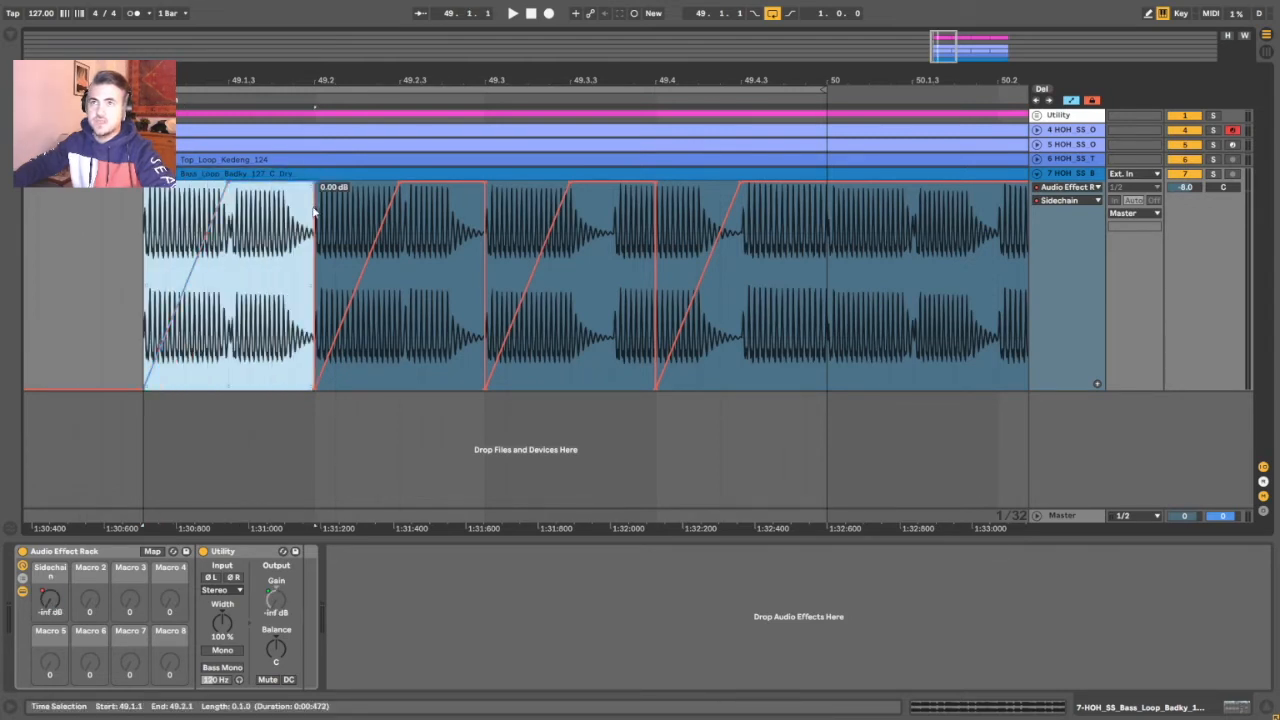
left_click(141, 220)
left_click_drag(142, 175, 311, 175)
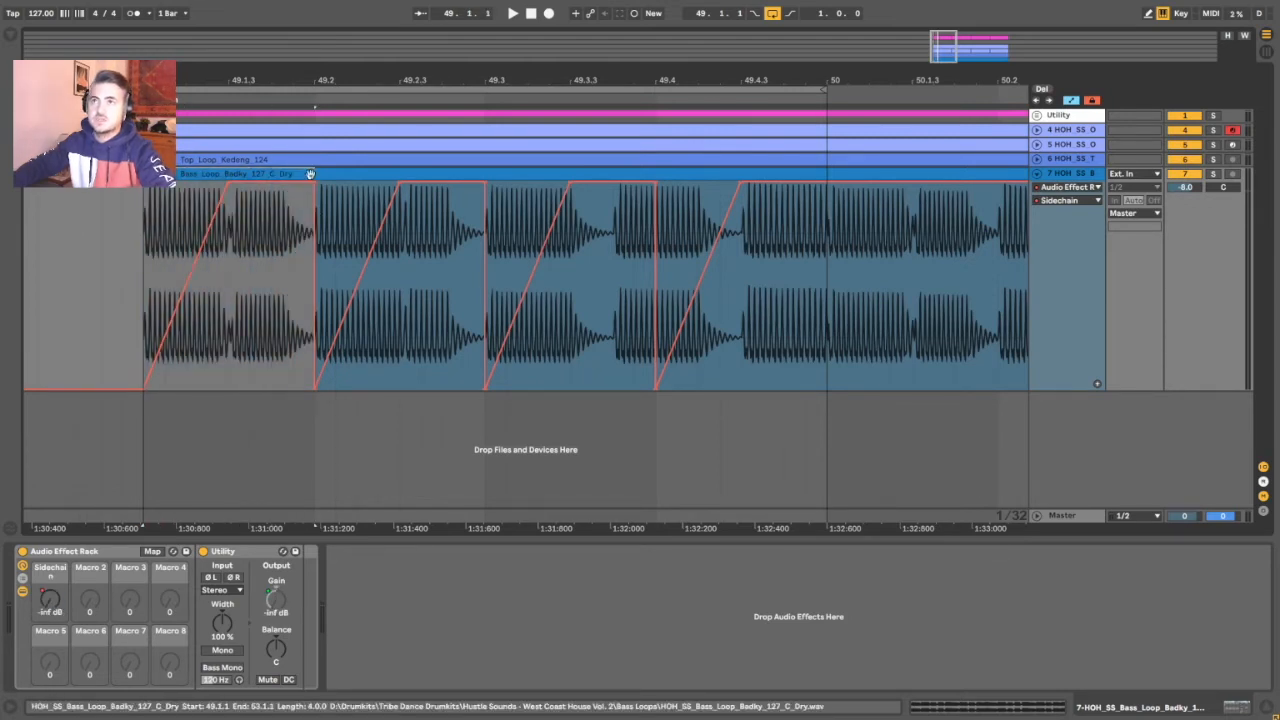
key("ctrl+d")
key("ctrl+d")
key("ctrl+z")
key("ctrl+z")
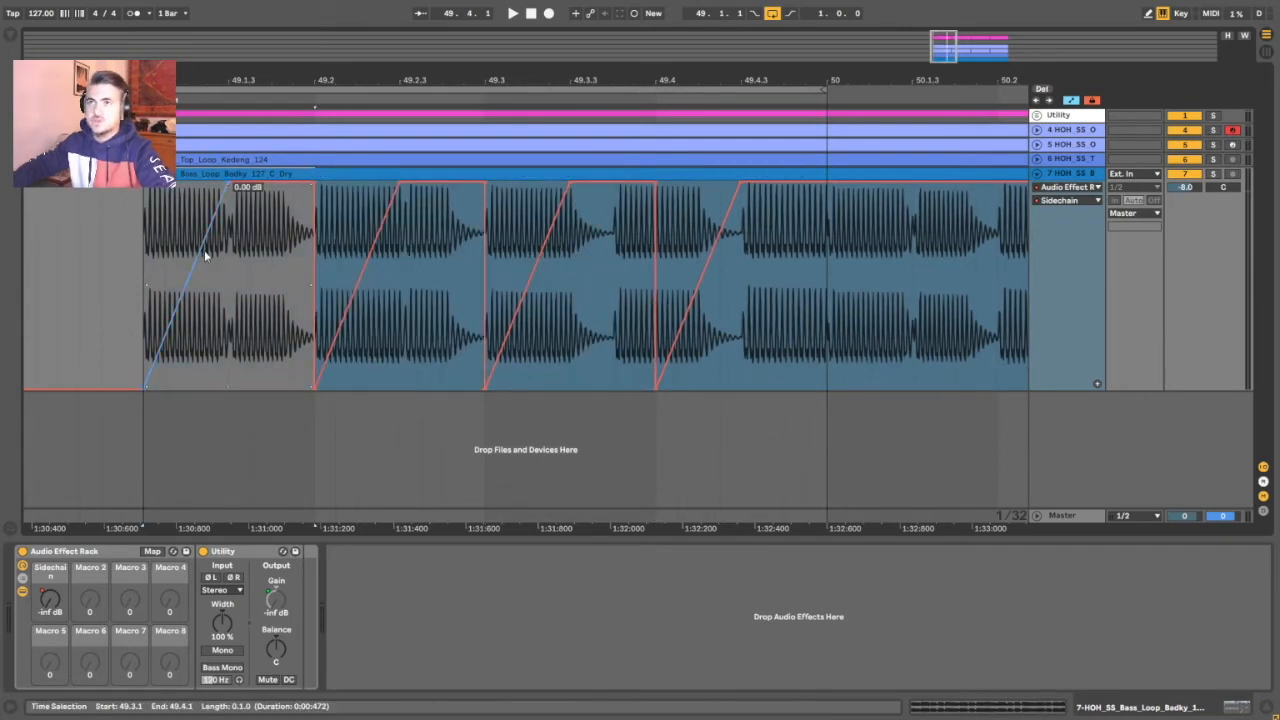
left_click_drag(160, 233, 313, 228)
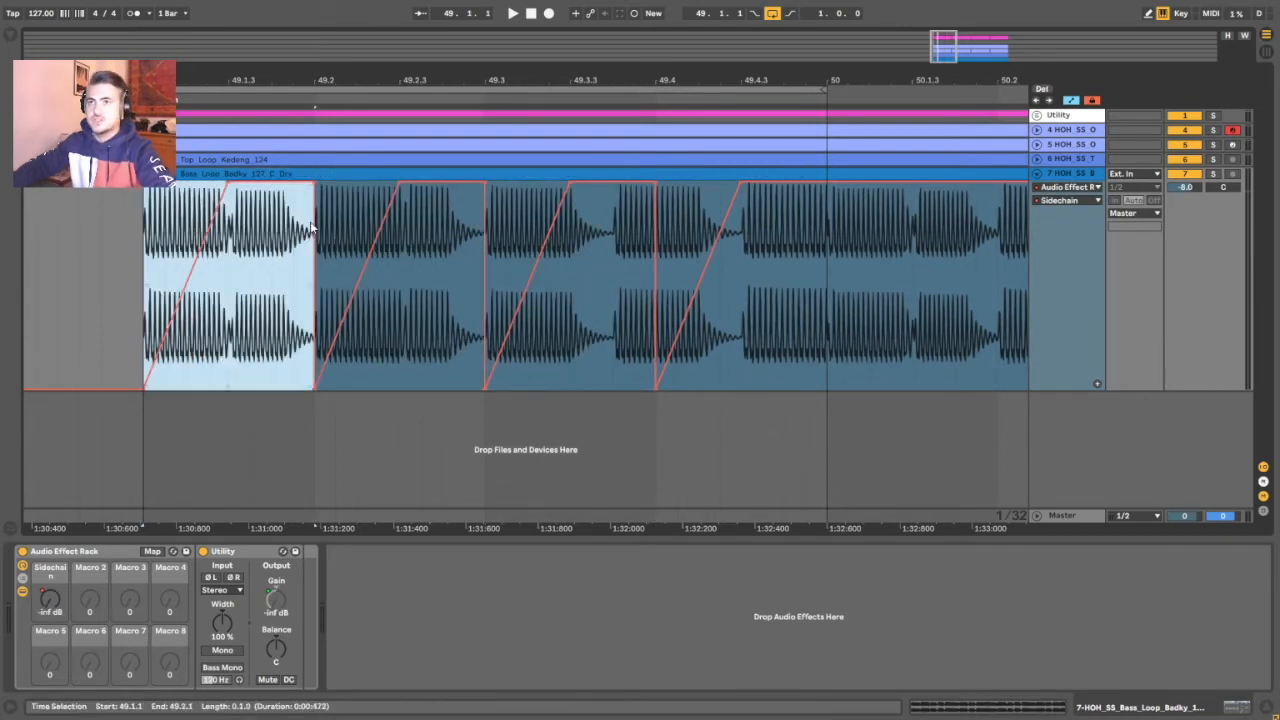
Play the looped bar 49 from its start to check the ducking on the bass, and stop playback
left_click_drag(812, 84, 745, 245)
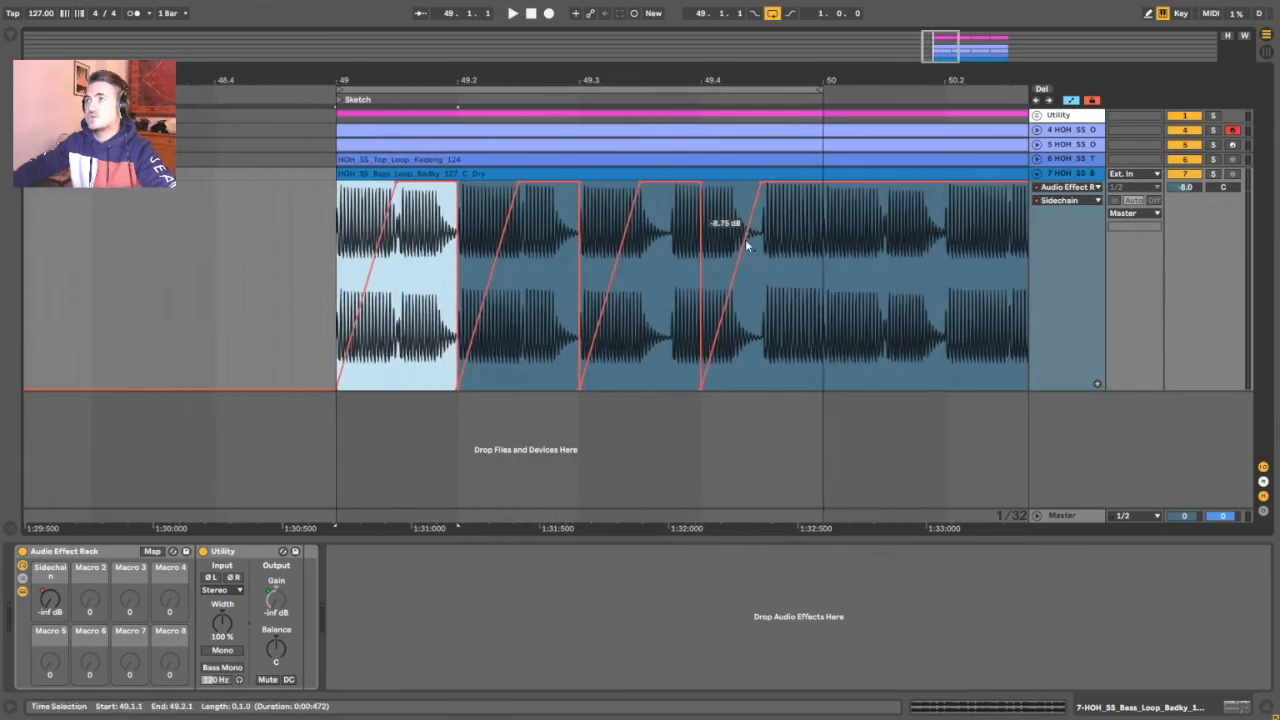
left_click(735, 89)
left_click_drag(738, 81, 738, 62)
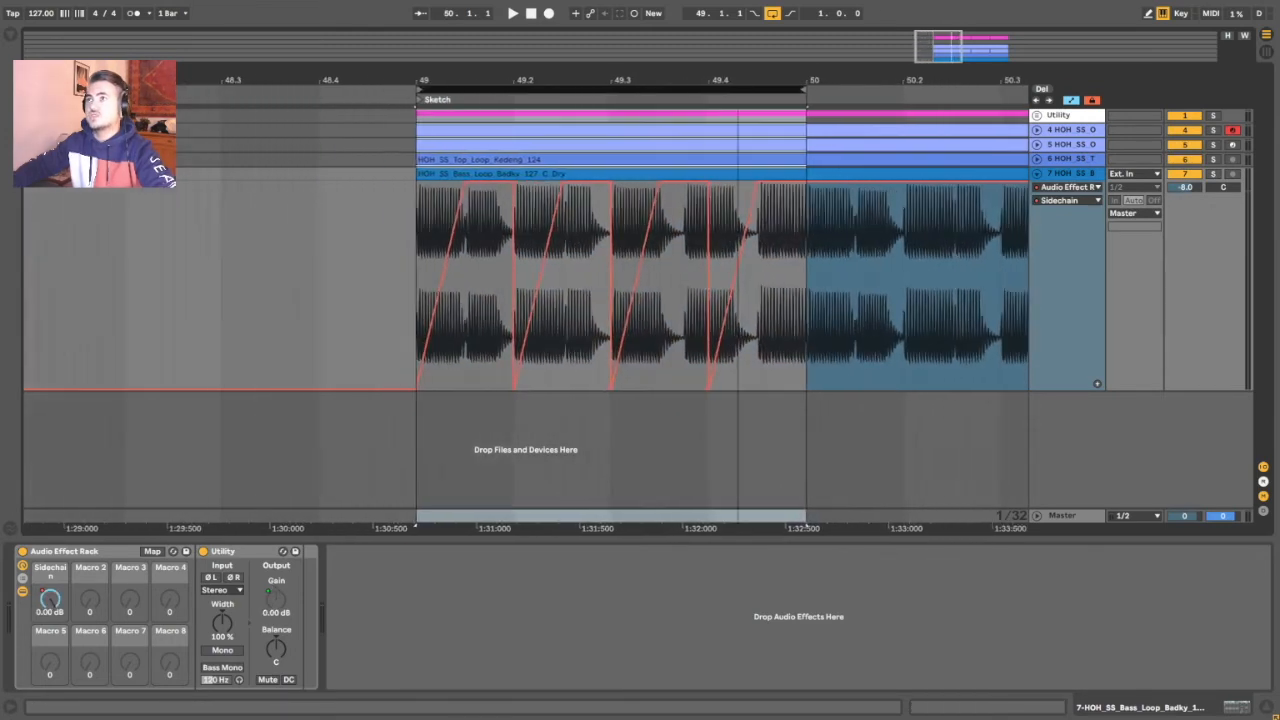
left_click(416, 242)
key("space")
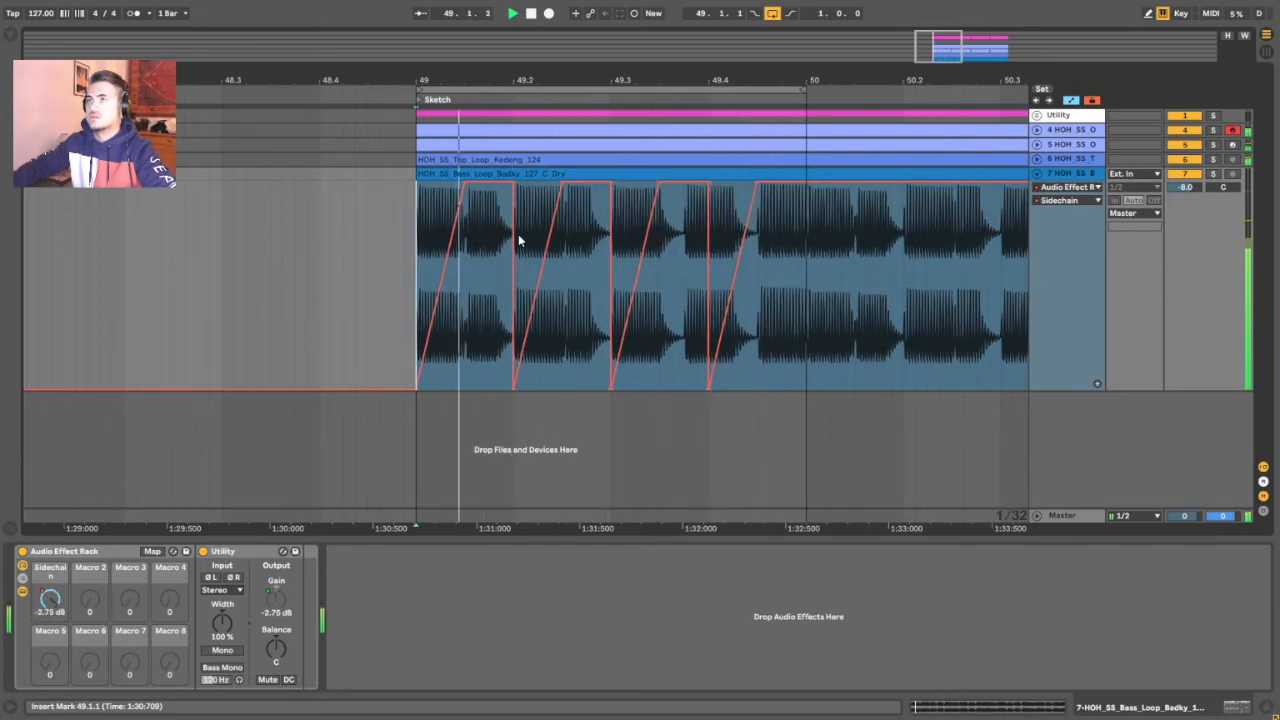
key("space")
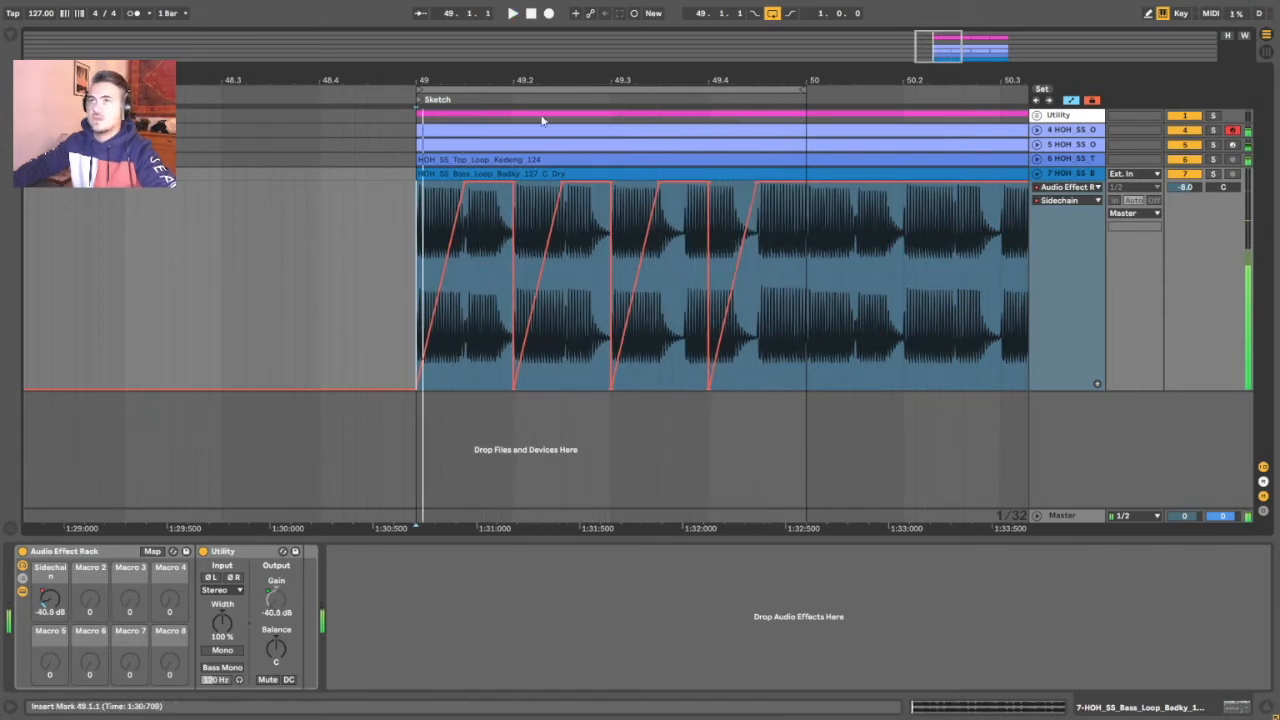
Duplicate bar 49 of the bass track with its Sidechain automation three times to cover bars 50 to 52
left_click_drag(511, 81, 372, 88)
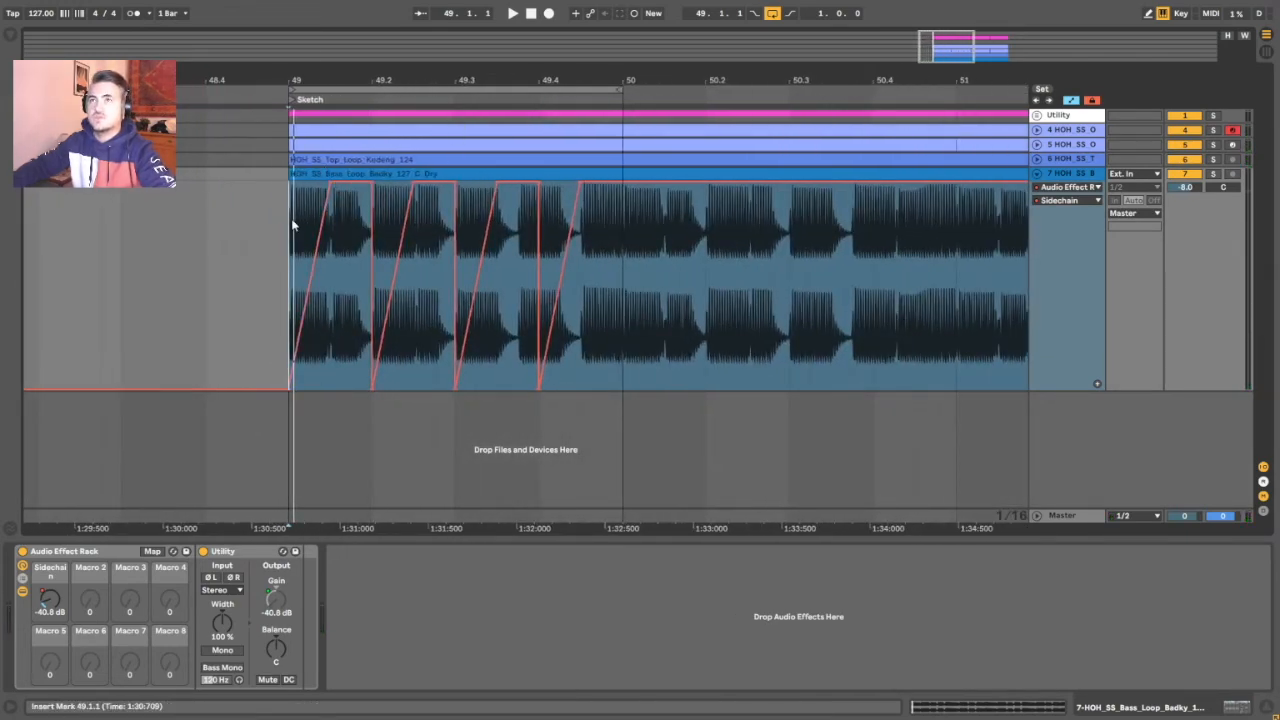
left_click_drag(292, 224, 617, 237)
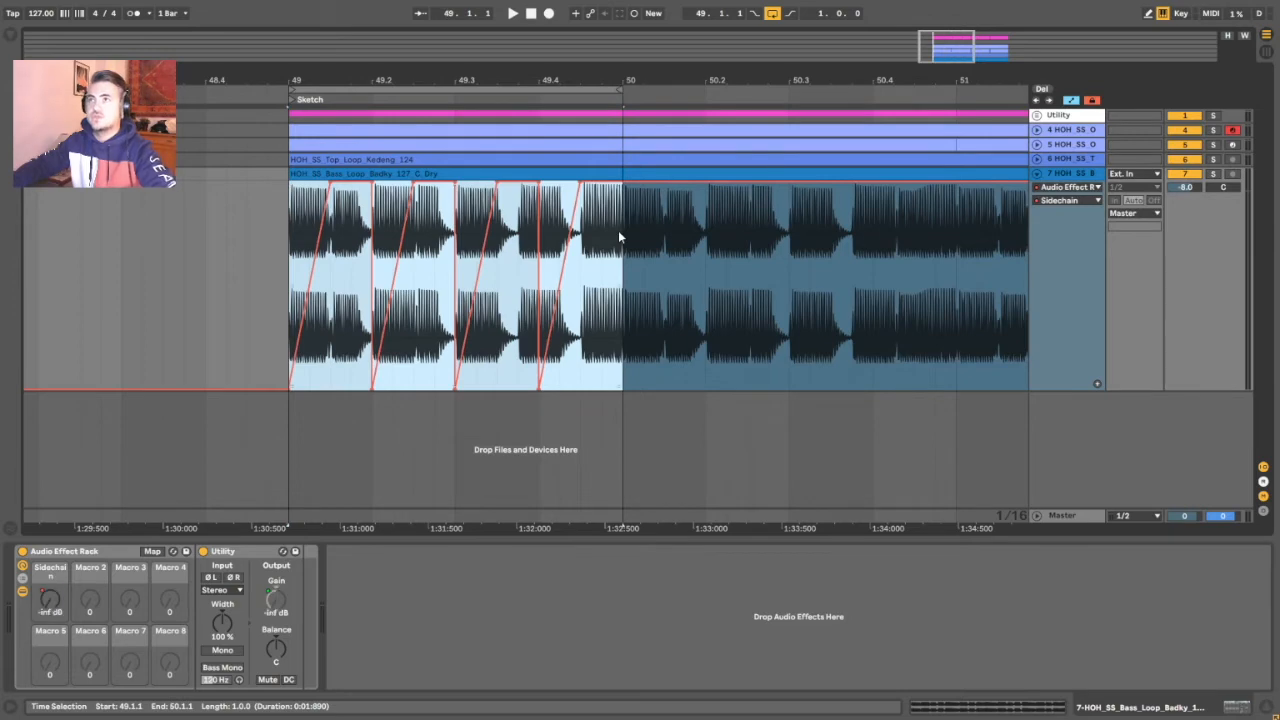
key("ctrl+d")
key("ctrl+d")
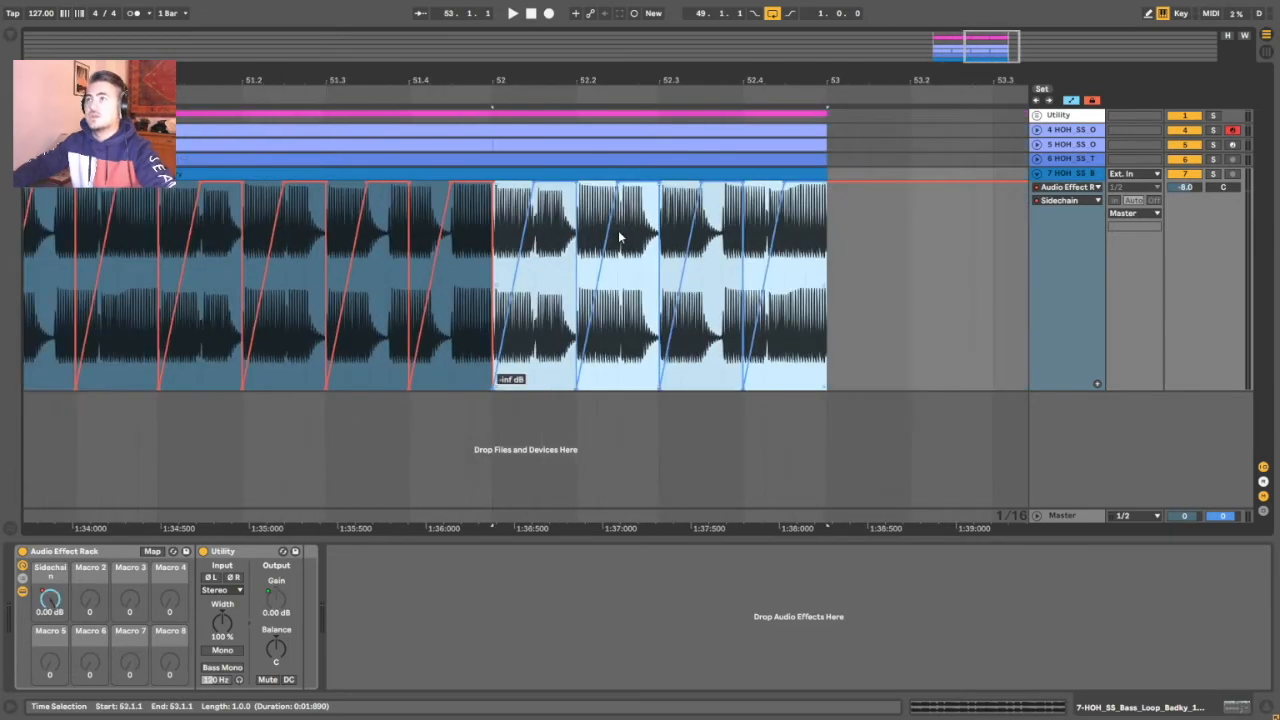
key("ctrl+d")
Bend the first beat's Sidechain ramp into a slow-starting curve with two added breakpoints, and shift its 0.00 dB point slightly past 49.1.3
scroll(588, 256, "left", 10)
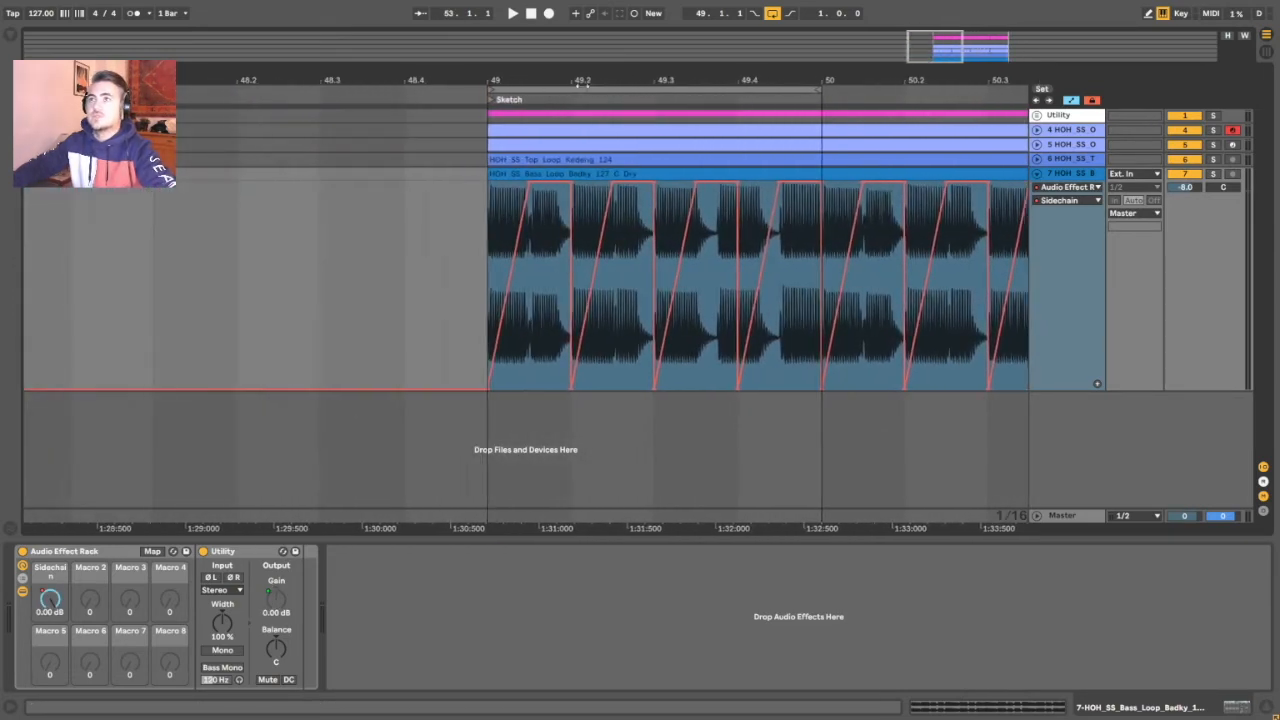
scroll(588, 256, "up", 3)
left_click(590, 260)
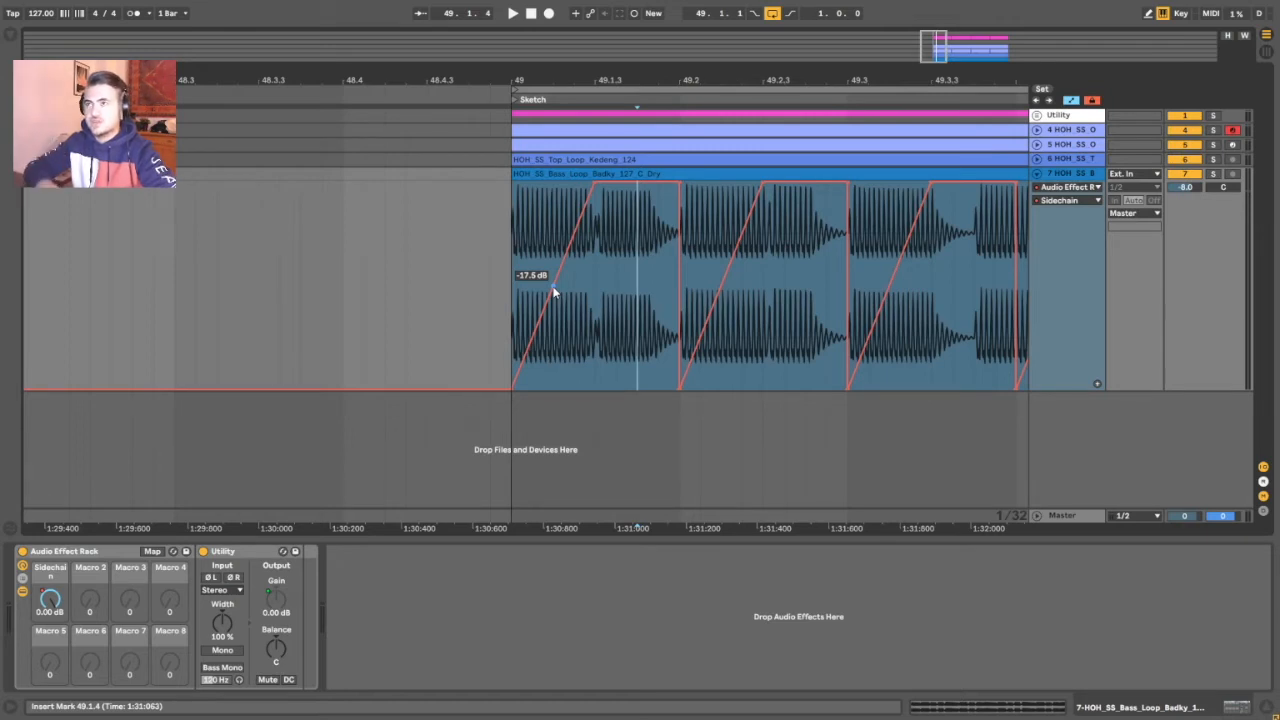
left_click_drag(555, 292, 551, 363)
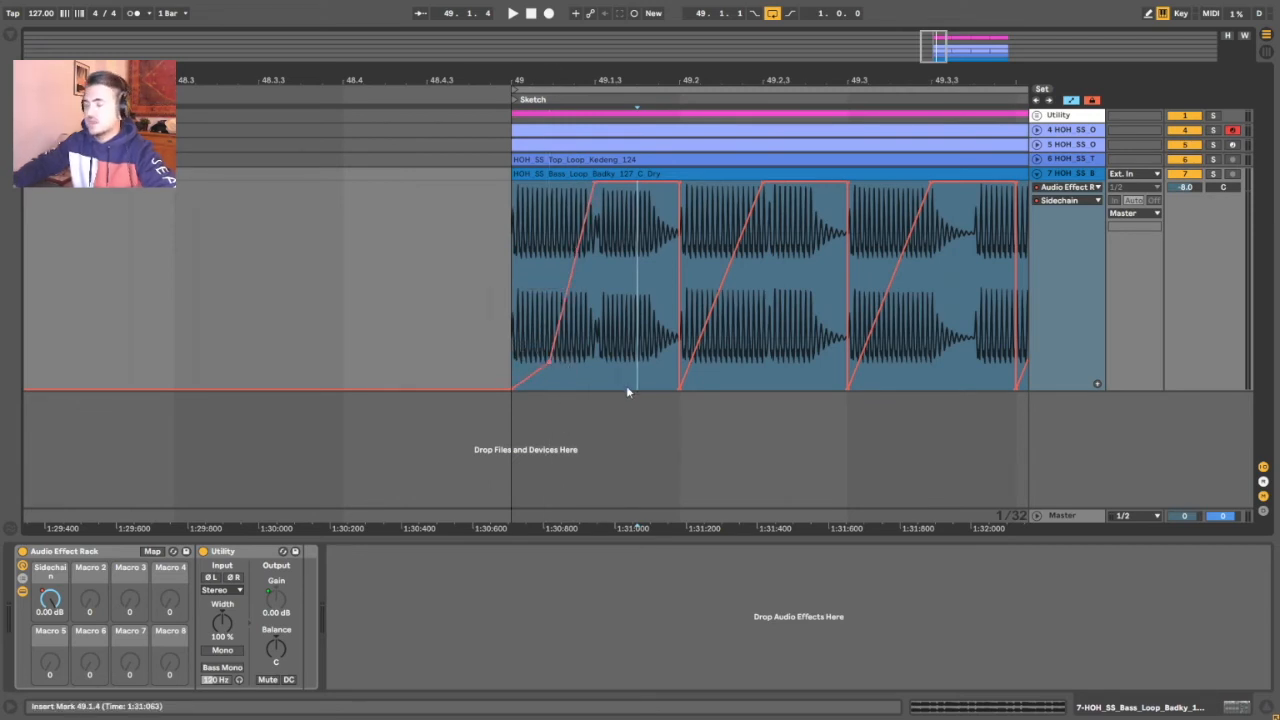
left_click_drag(552, 362, 552, 374)
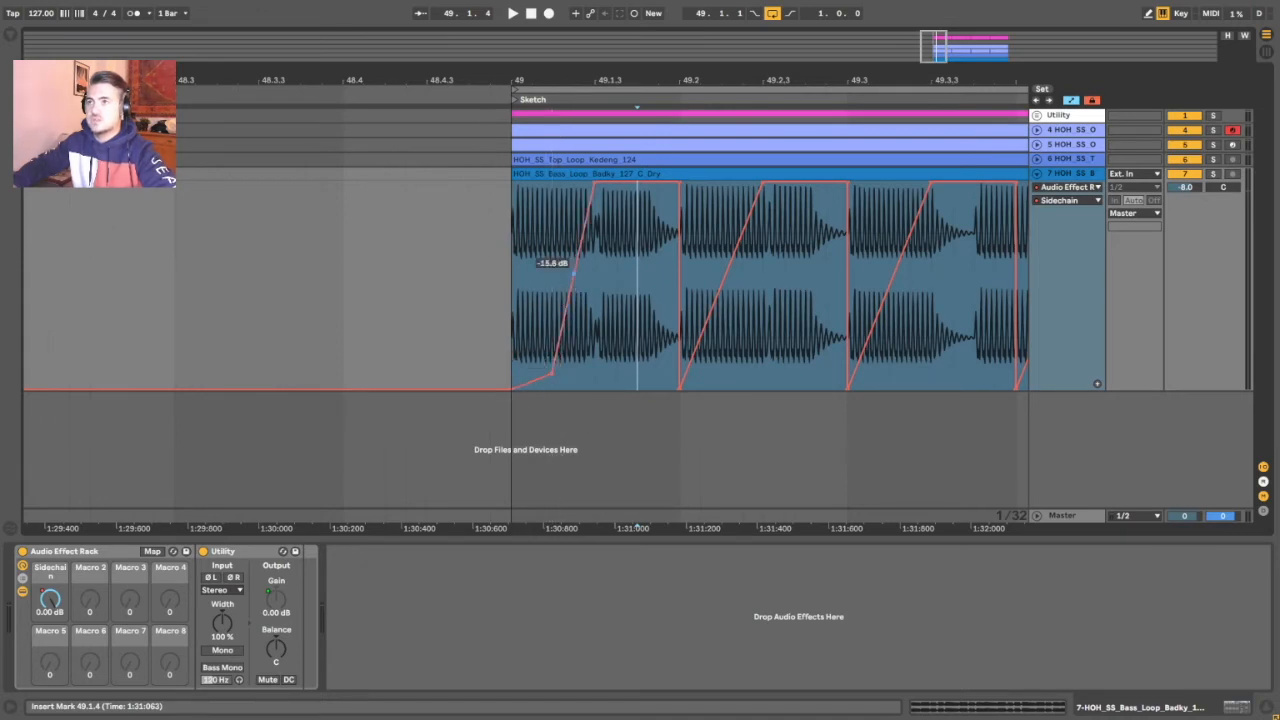
left_click_drag(573, 273, 582, 279)
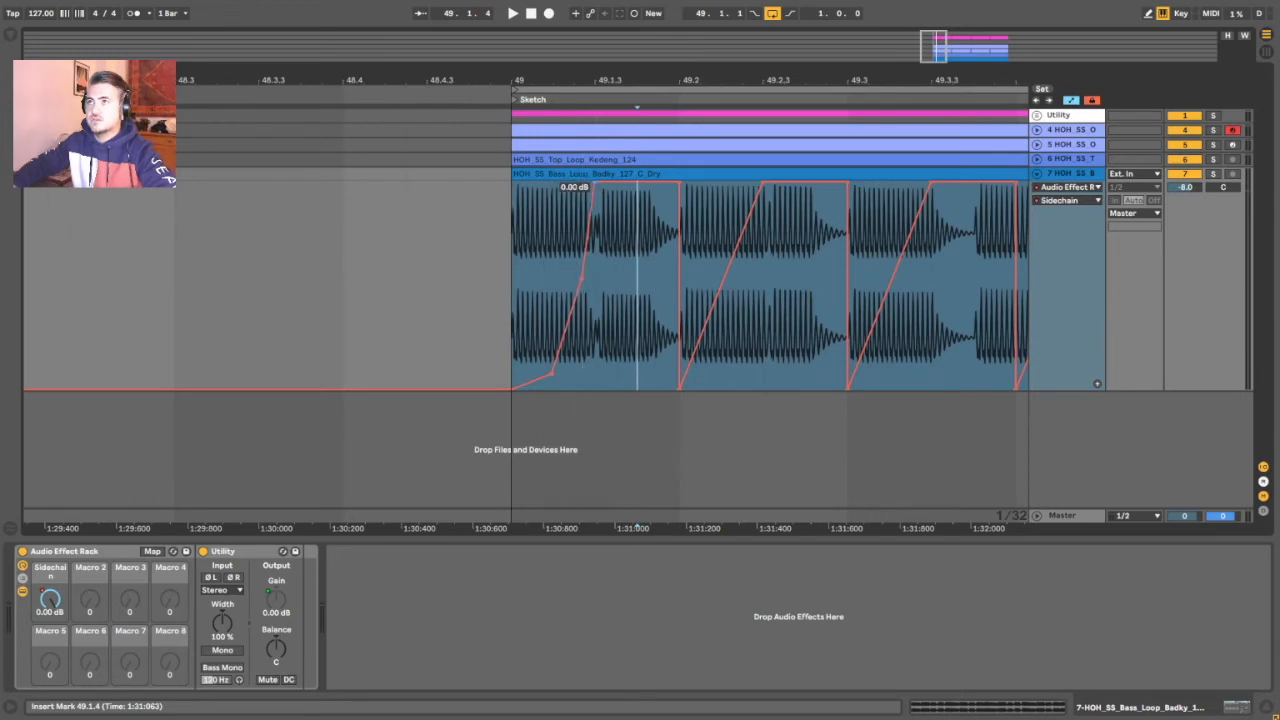
left_click_drag(595, 183, 600, 183)
Unfold track 4, and duplicate the bass track's first beat with its curved ramp three times across bar 49
left_click(1038, 130)
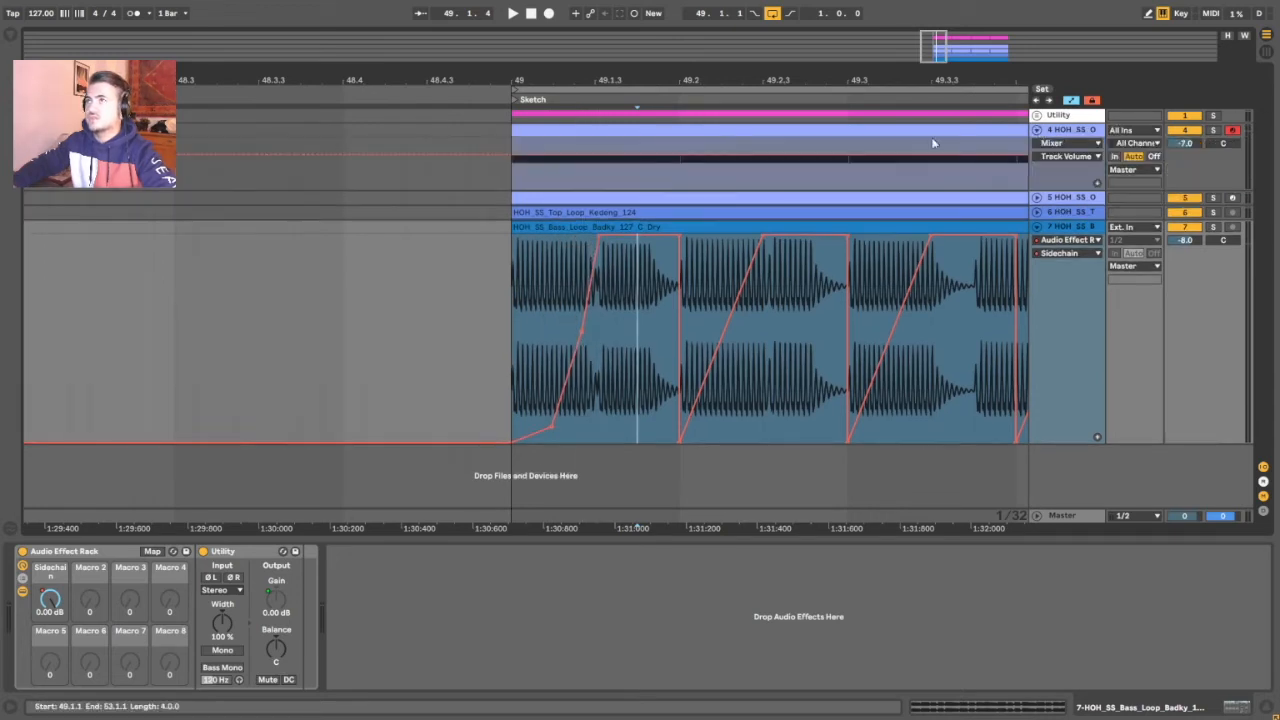
left_click_drag(663, 96, 579, 81)
left_click_drag(511, 256, 575, 267)
key("ctrl+d")
key("ctrl+d")
key("ctrl+d")
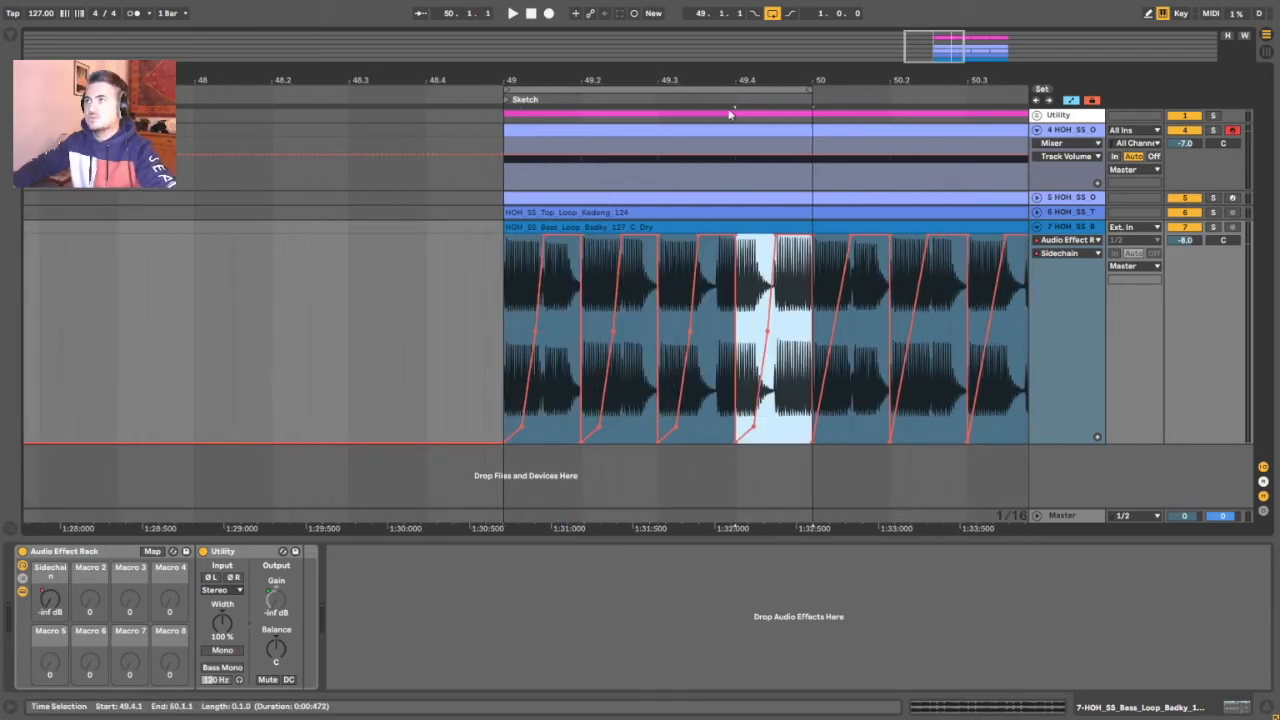
Play the looped bar 49 to hear the curved sidechain automation, and stop playback
left_click(724, 90)
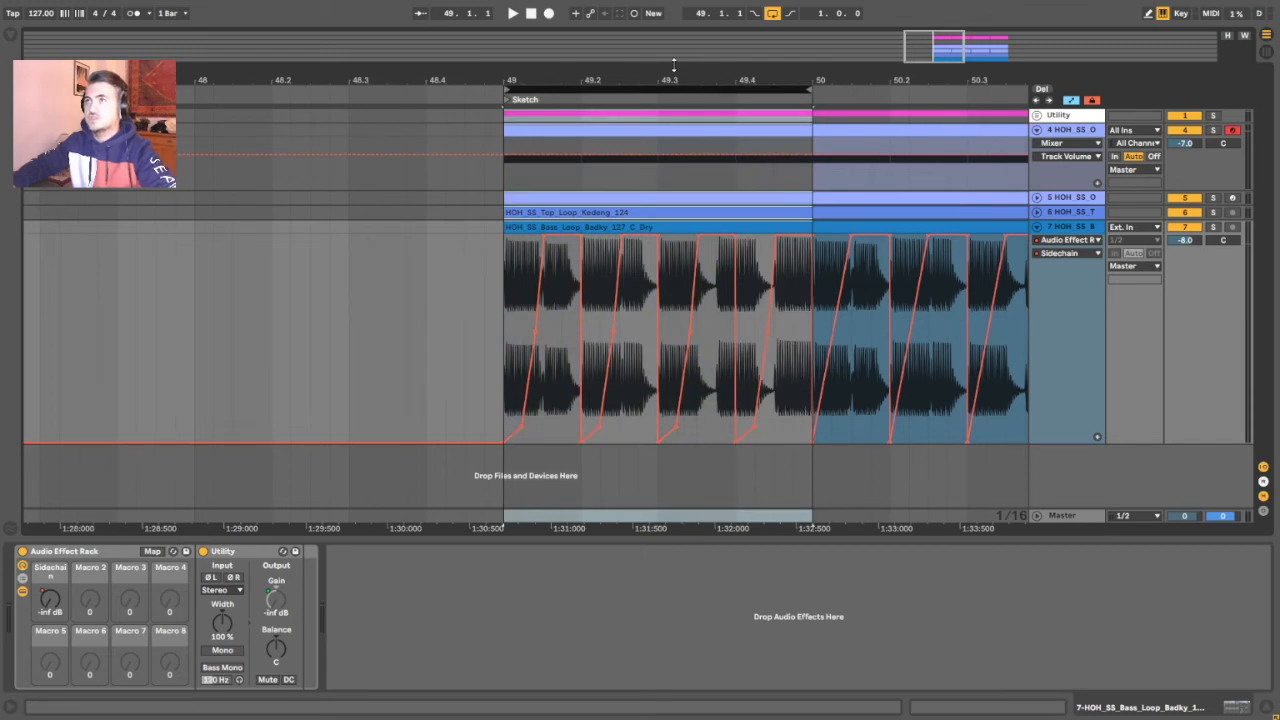
left_click_drag(666, 67, 580, 42)
key("space")
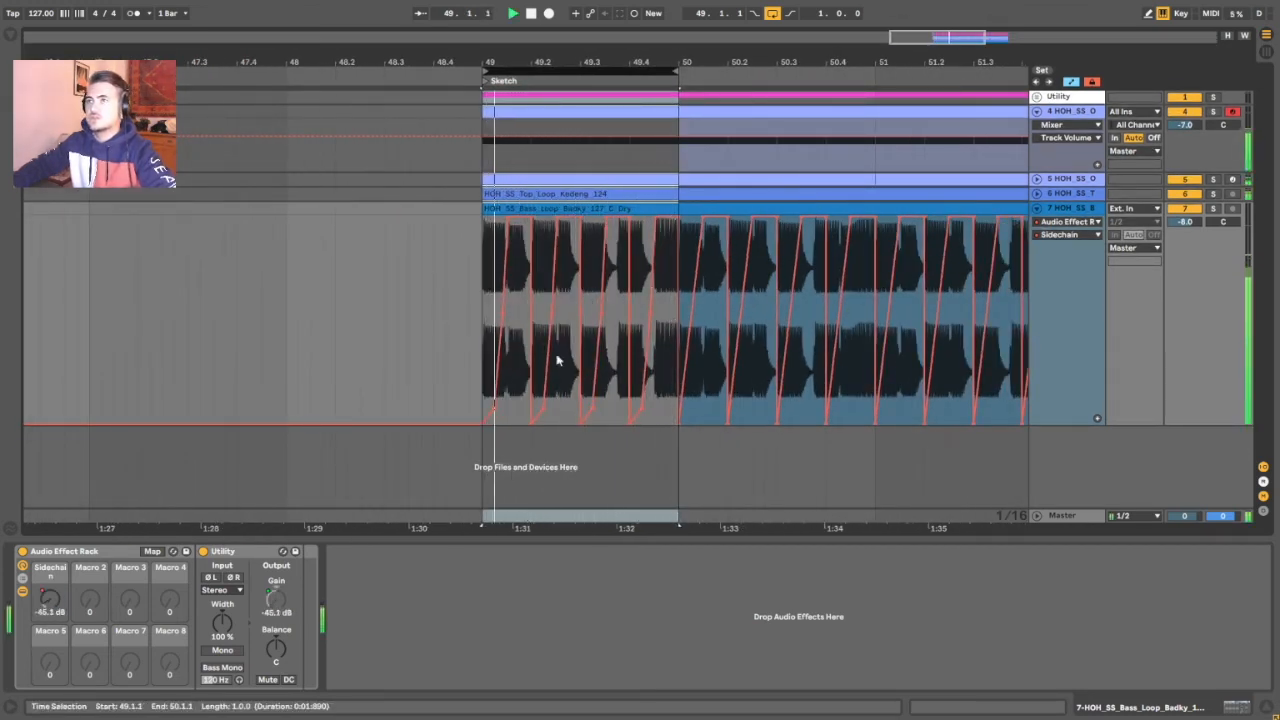
key("z")
key("space")
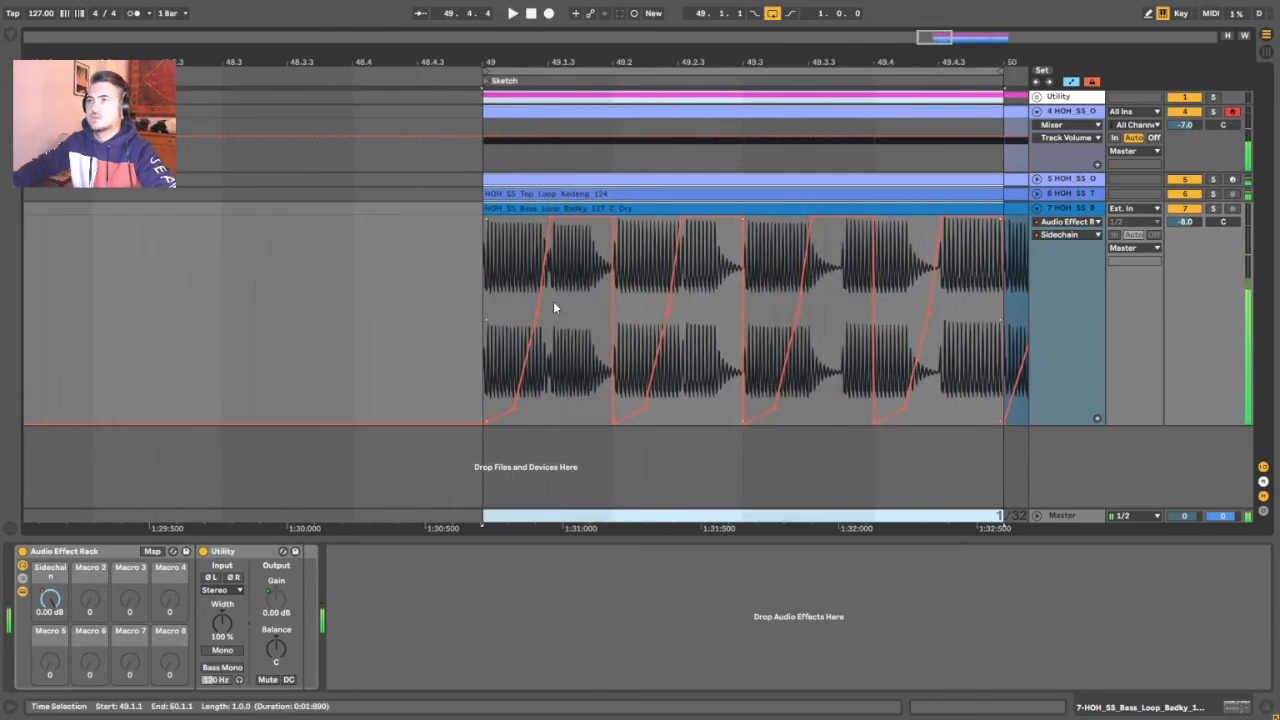
Reshape the first beat's curve by raising the lower breakpoint to about -26.0 dB and moving the middle and 0.00 dB points slightly earlier
left_click(558, 308)
left_click_drag(514, 406, 514, 366)
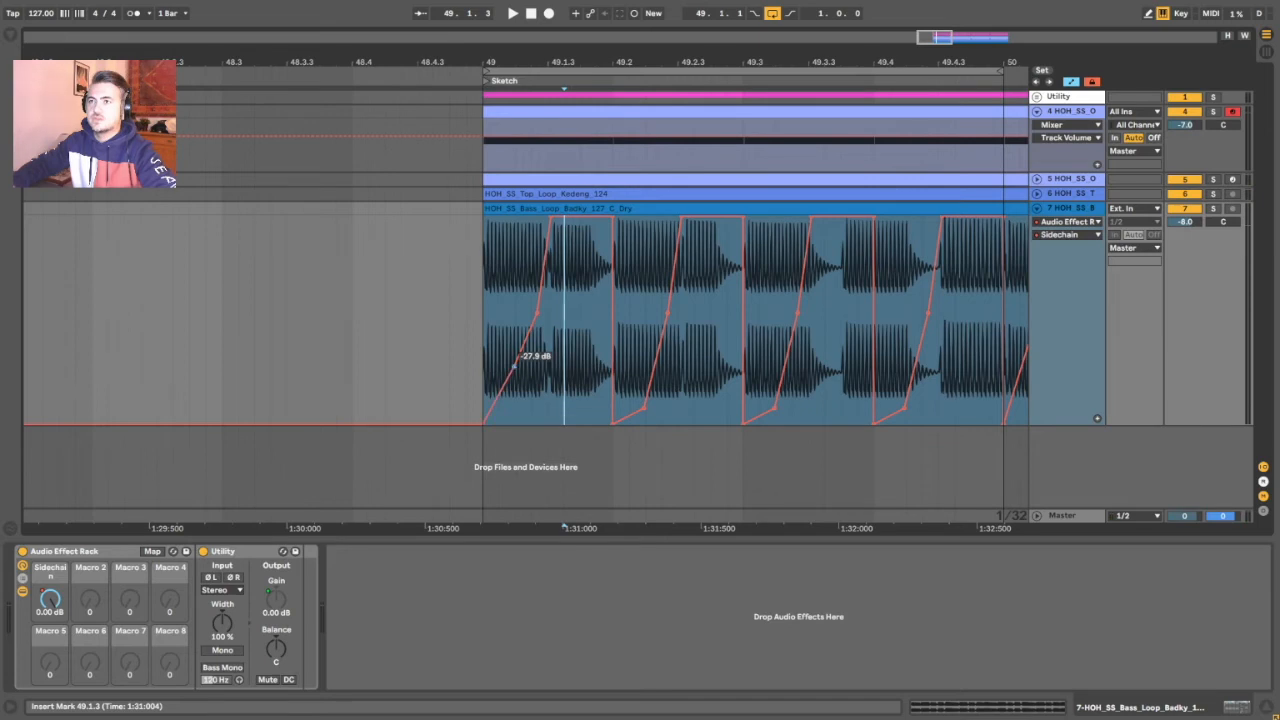
left_click(514, 406)
left_click_drag(540, 323, 542, 221)
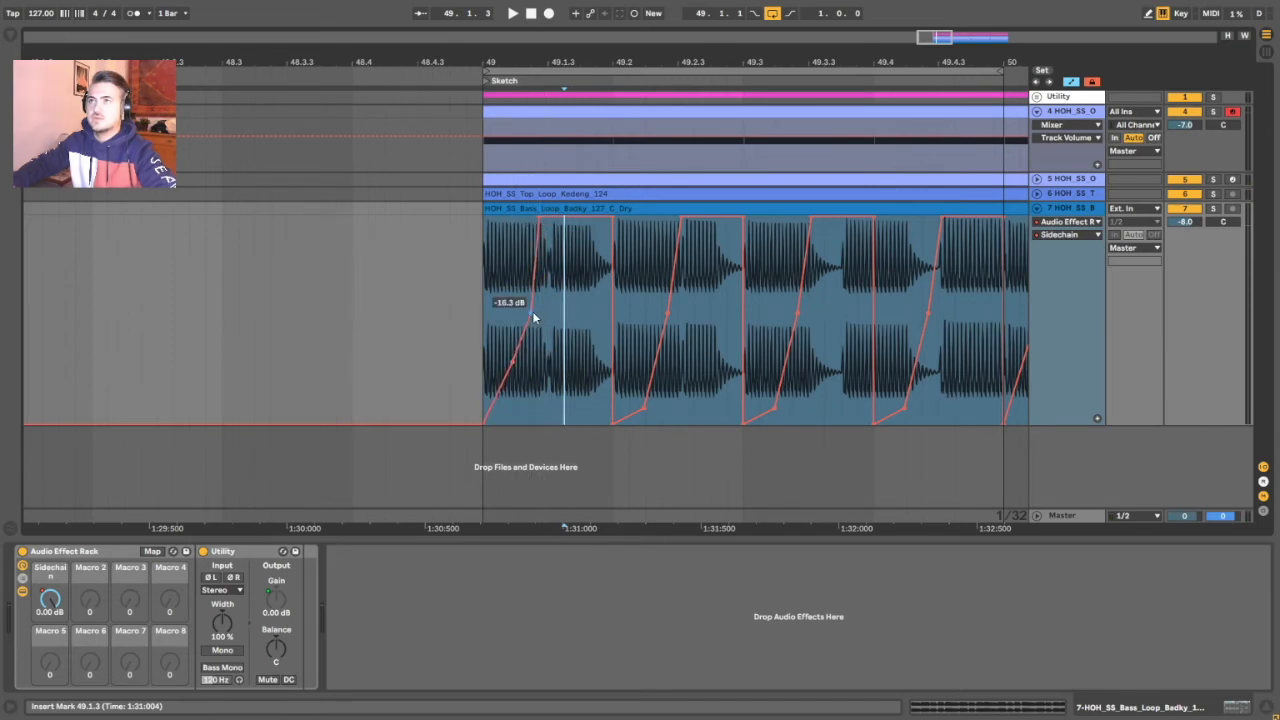
left_click_drag(532, 318, 526, 318)
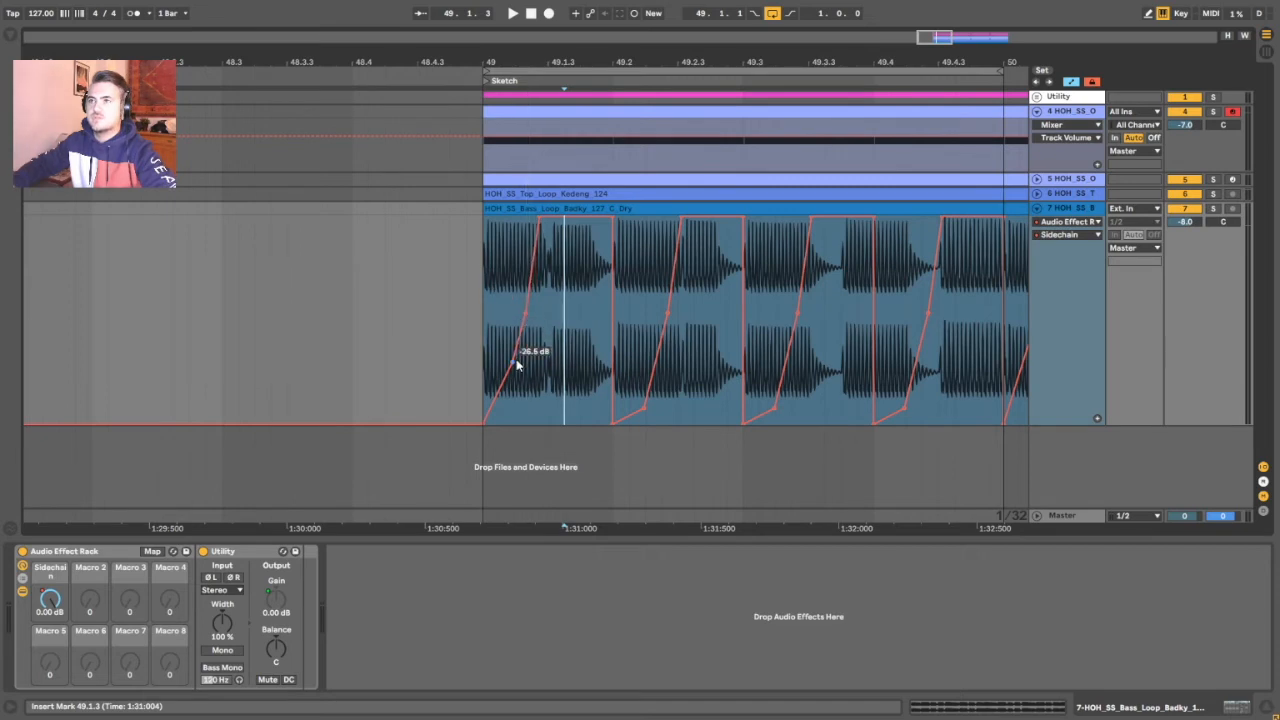
left_click_drag(513, 368, 510, 366)
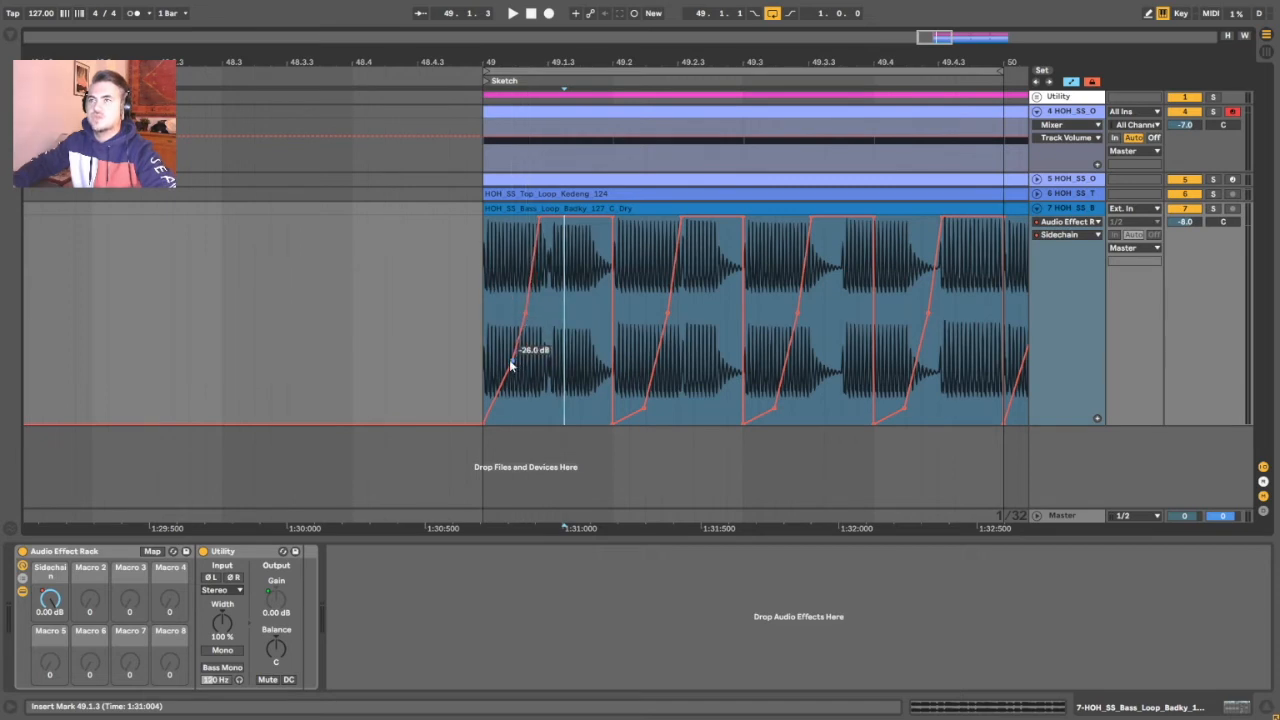
Duplicate the first beat's reshaped Sidechain curve three times across bar 49, and play the loop to audition it
left_click_drag(484, 288, 607, 296)
key("ctrl+d")
key("ctrl+d")
key("ctrl+d")
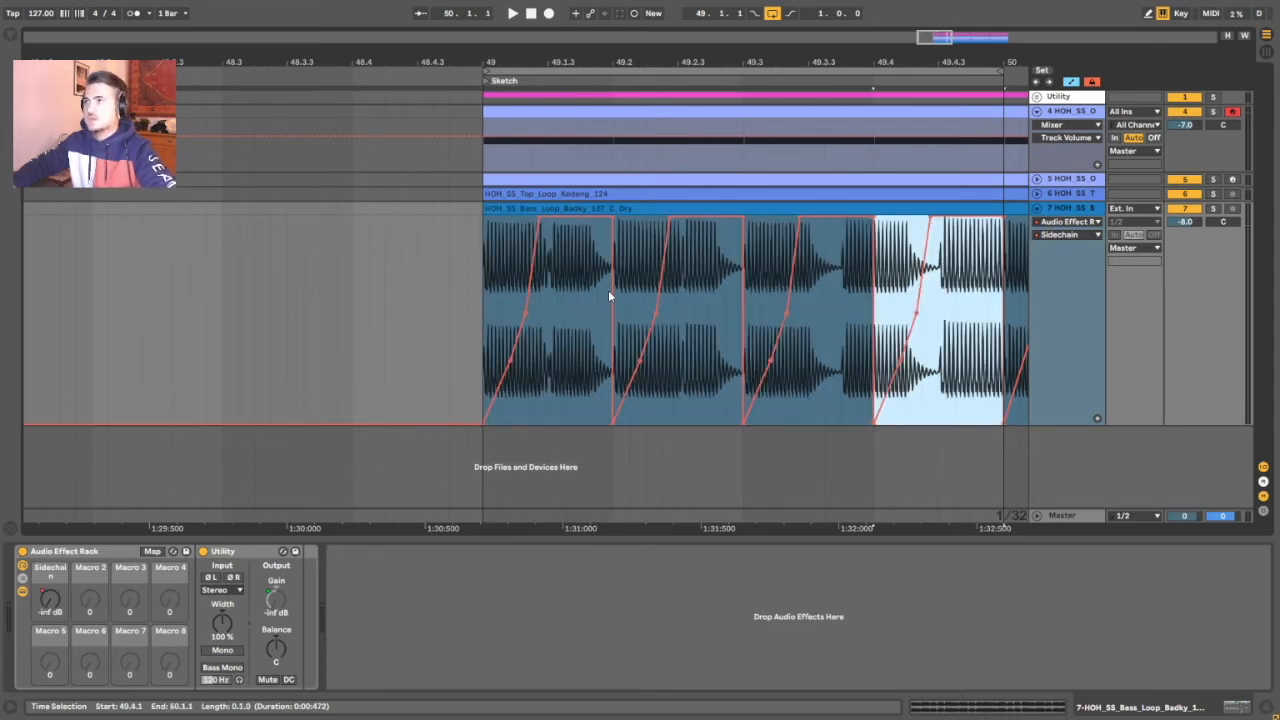
key("space")
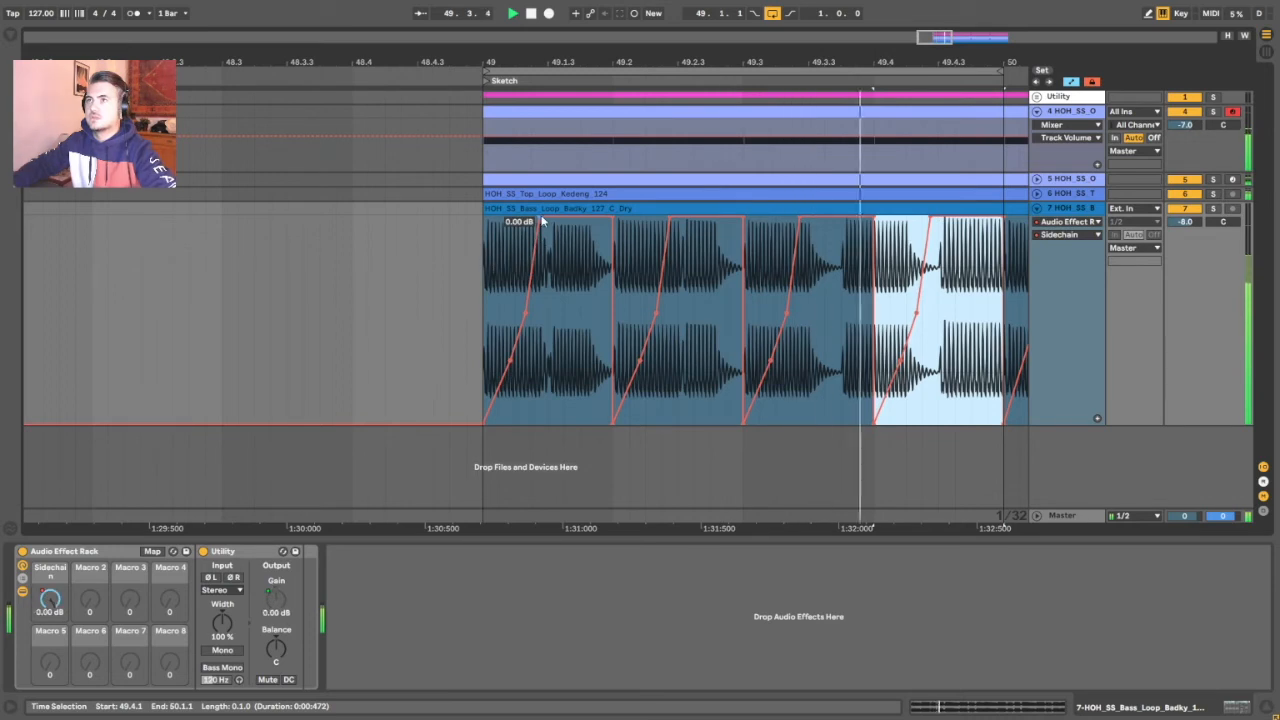
key("space")
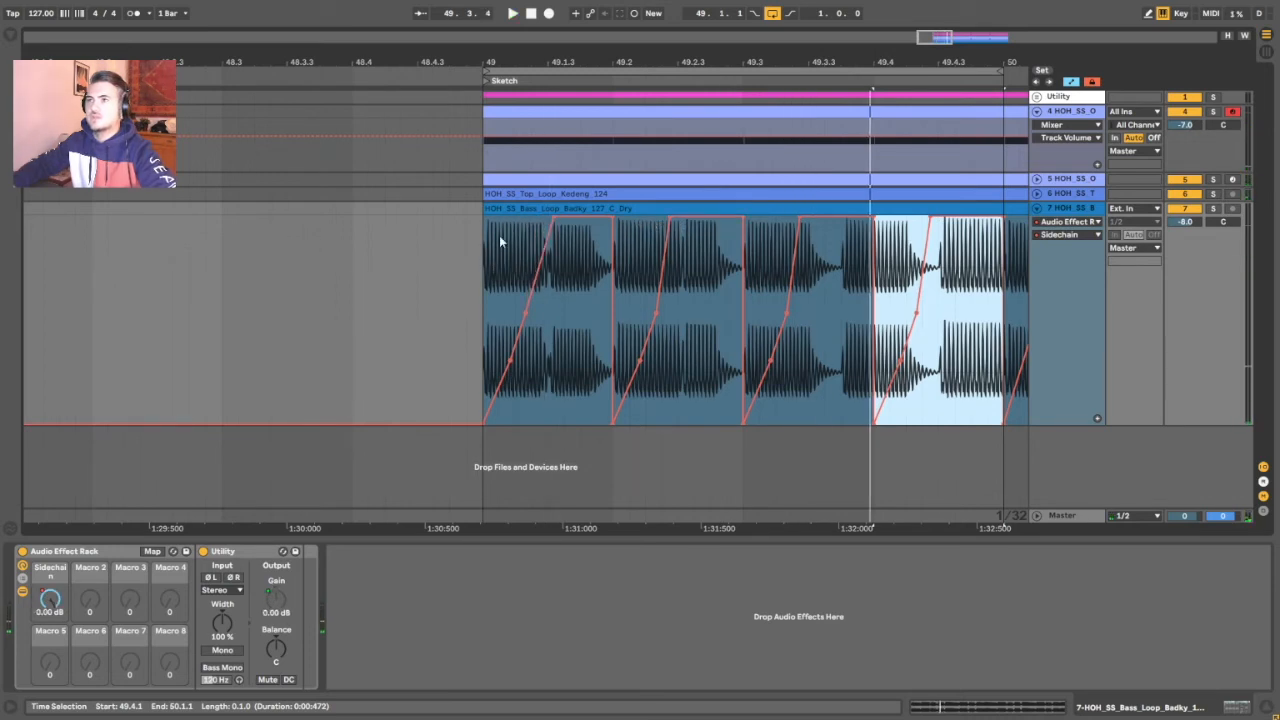
Duplicate the bass track's adjusted first beat three times across bar 49, and play the loop from 49.1.1
left_click_drag(500, 242, 594, 251)
key("Right")
key("Right")
key("Right")
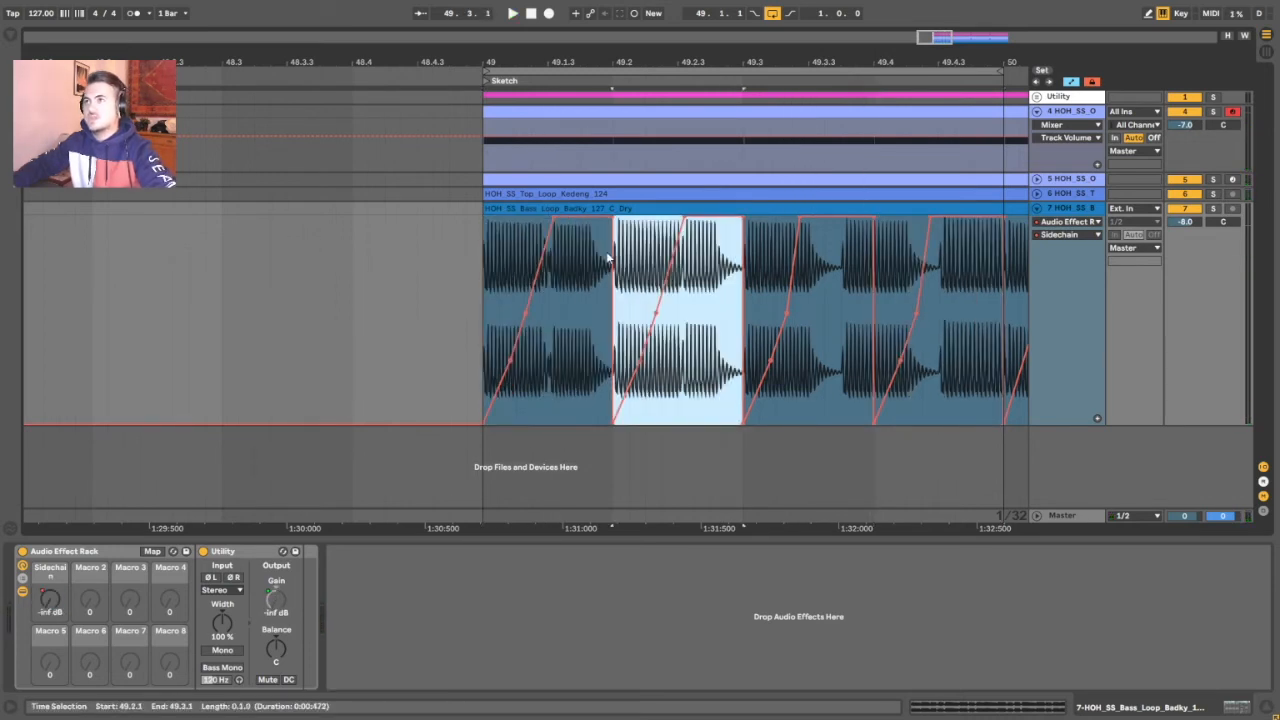
key("minus")
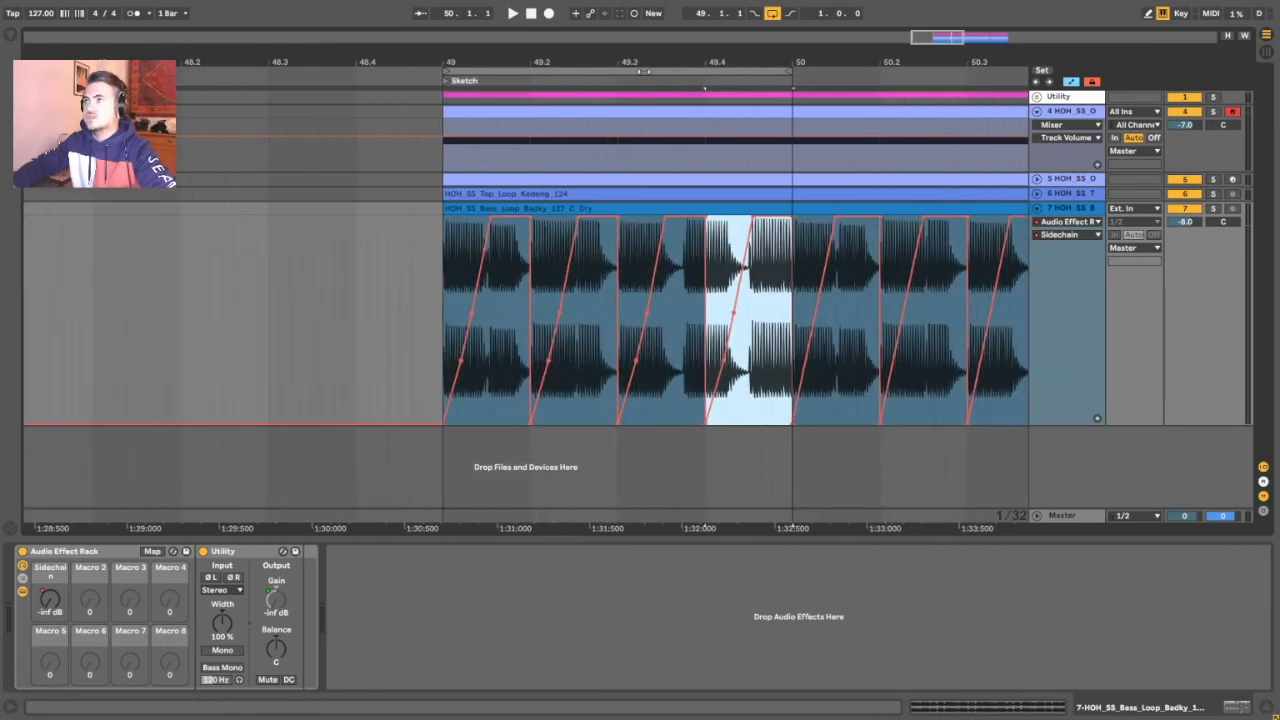
left_click(448, 238)
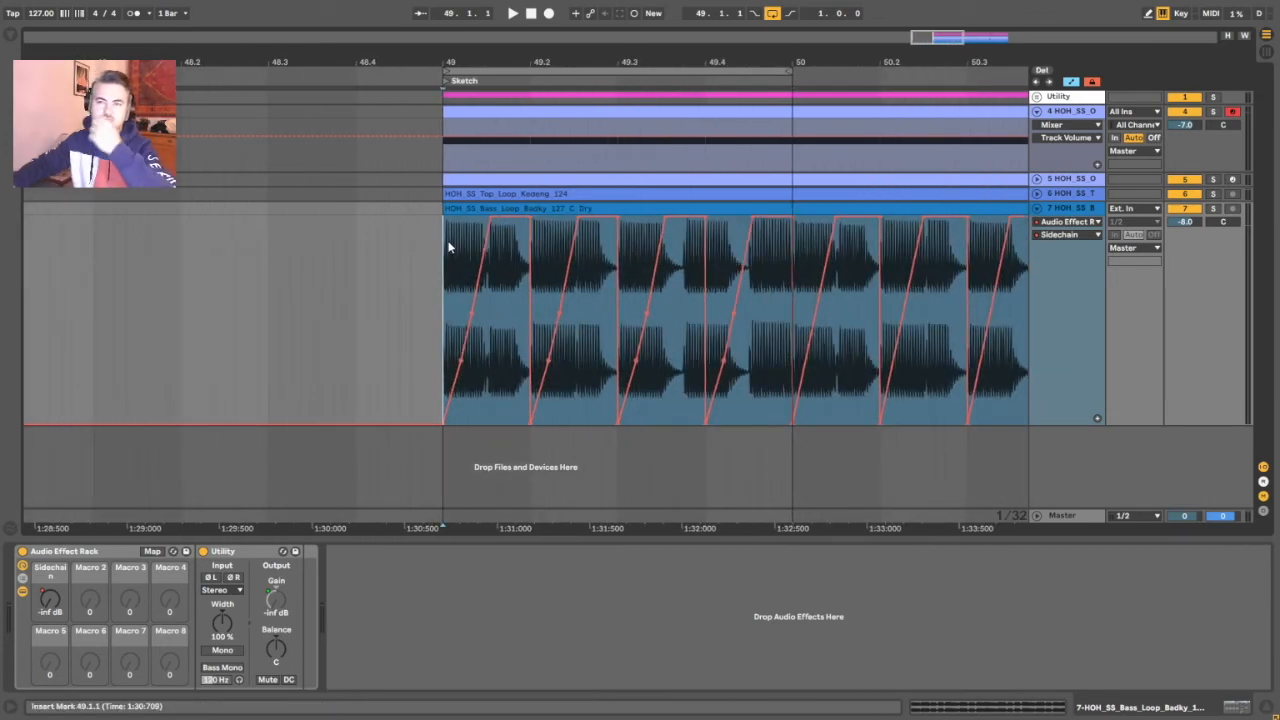
key("space")
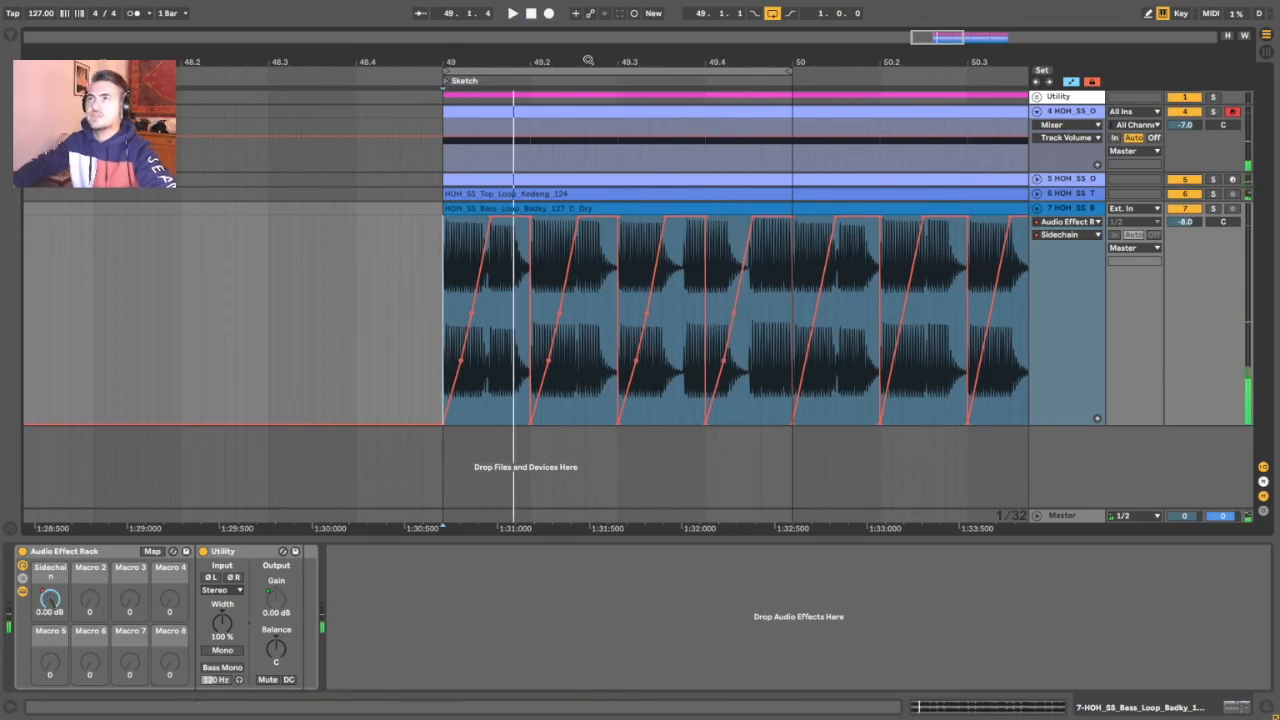
Select the whole of bar 49 on the bass track and duplicate it three times to cover bars 50 to 52
left_click_drag(588, 60, 455, 62)
left_click_drag(399, 240, 535, 247)
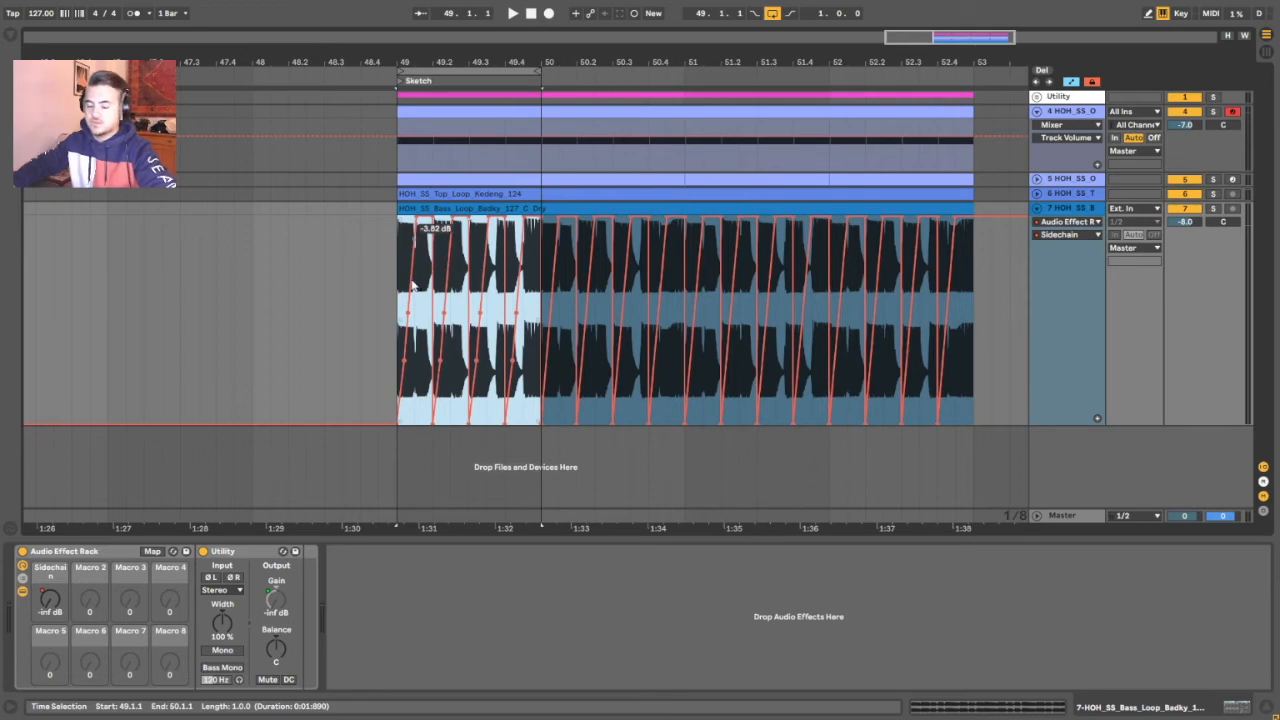
key("Right")
key("Right")
key("Right")
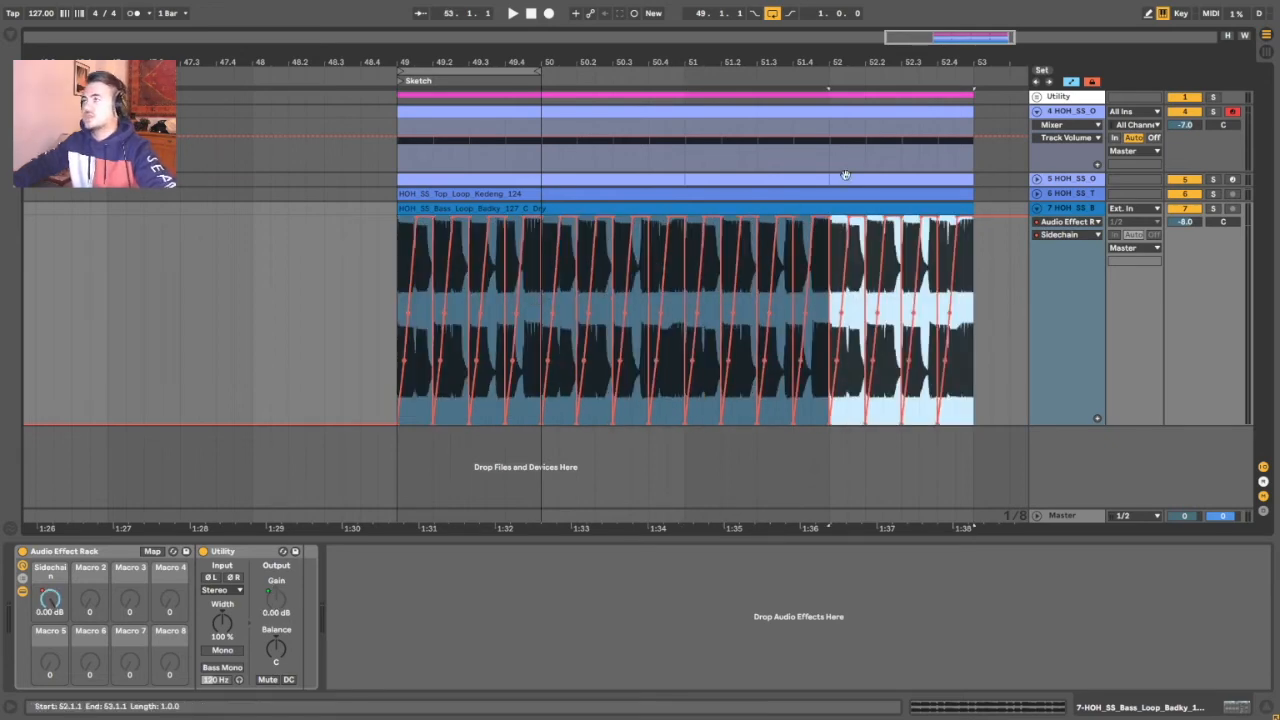
Extend the loop to four bars from 49.1.1 to 53.1.1, and play it with all tracks folded
left_click(970, 71)
left_click_drag(970, 64, 925, 42)
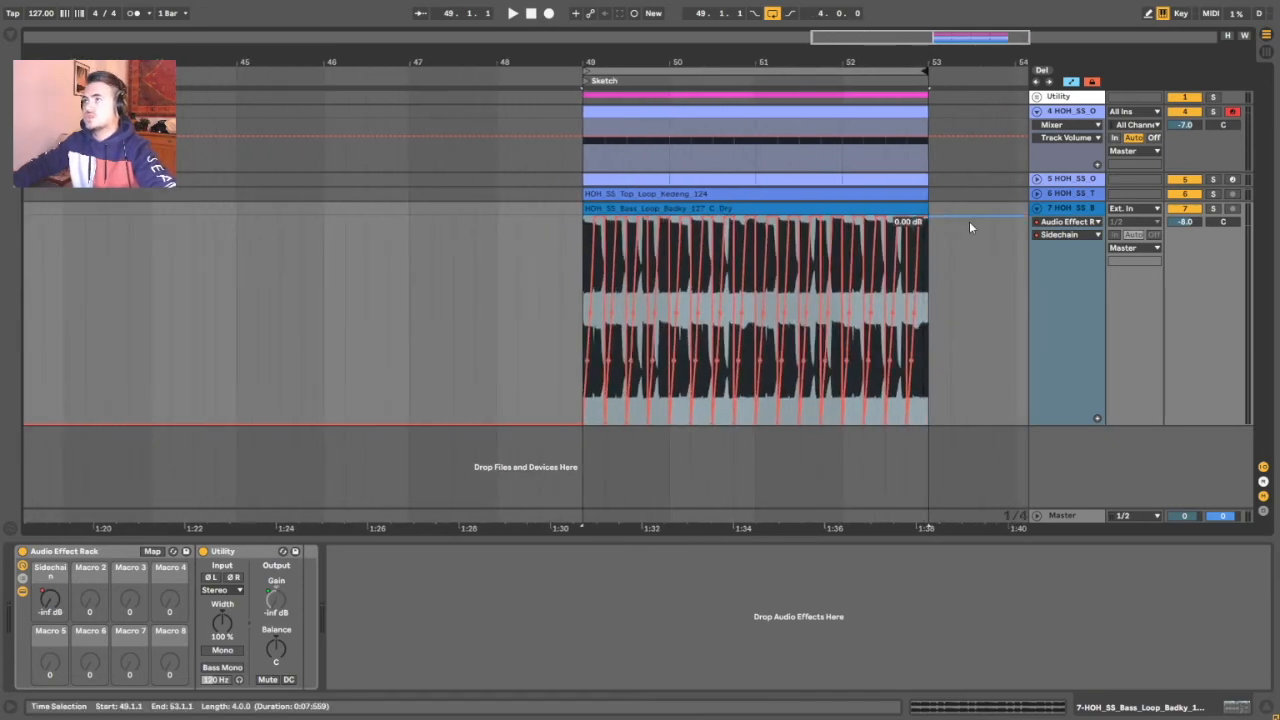
key("space")
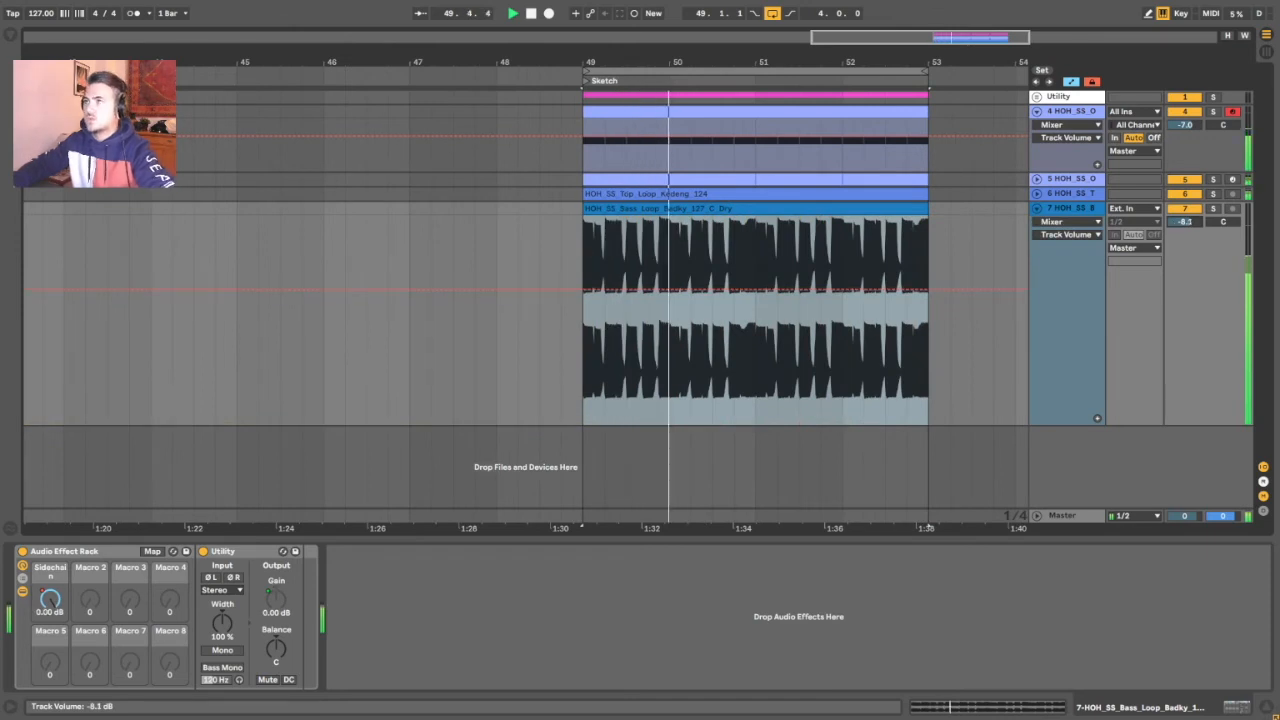
left_click(1037, 208, "alt")
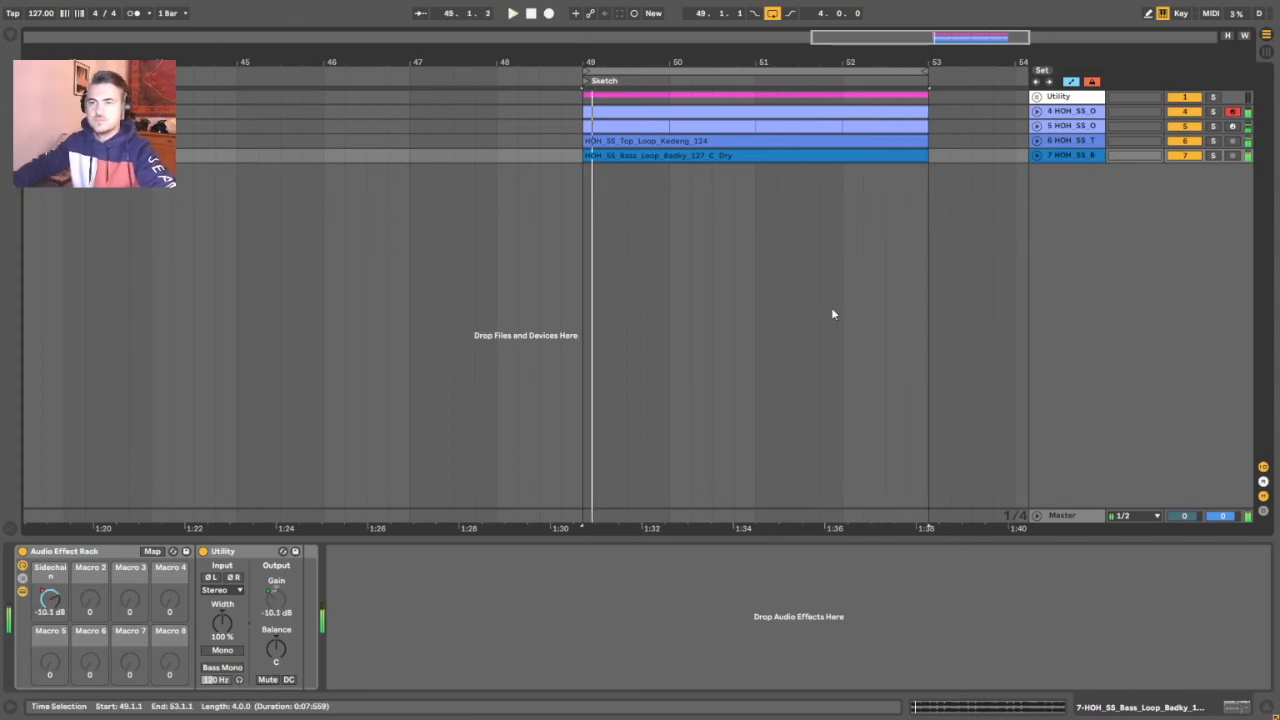
Rename the bass track's Audio Effect Rack to "Ghetto LFO Tool"
left_click(116, 553)
key("ctrl+r")
type("L")
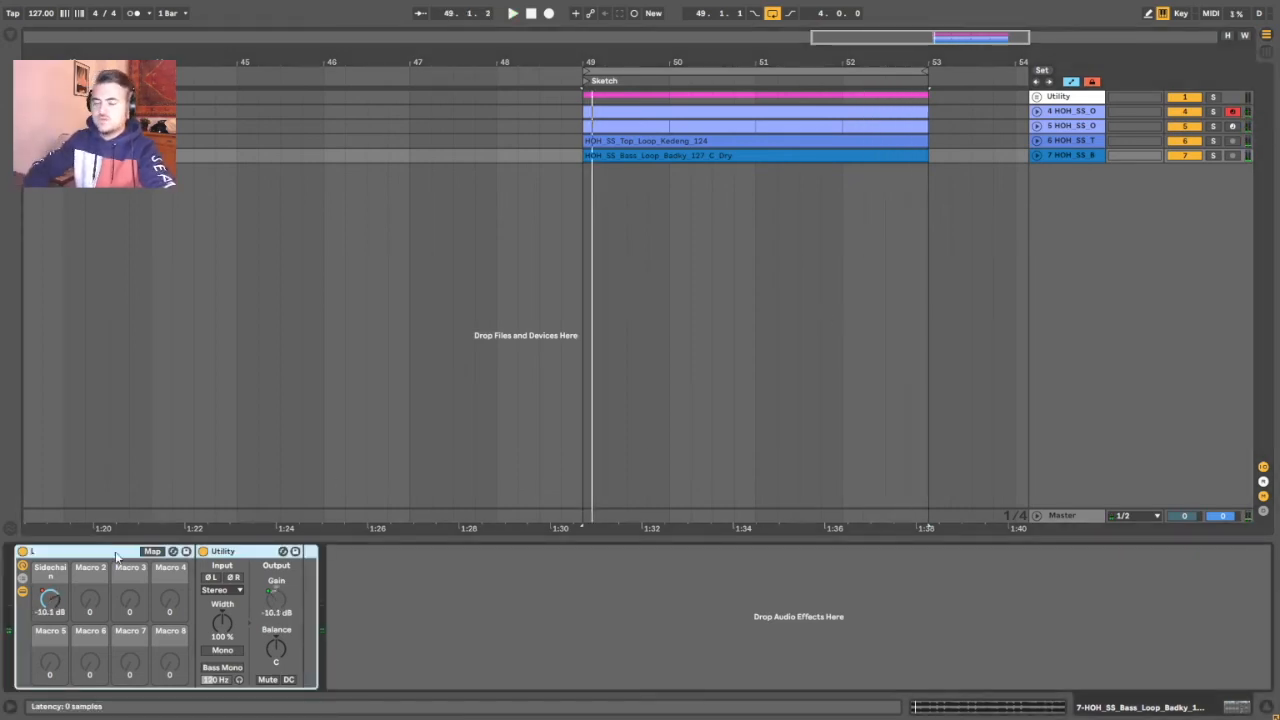
type("hetto L")
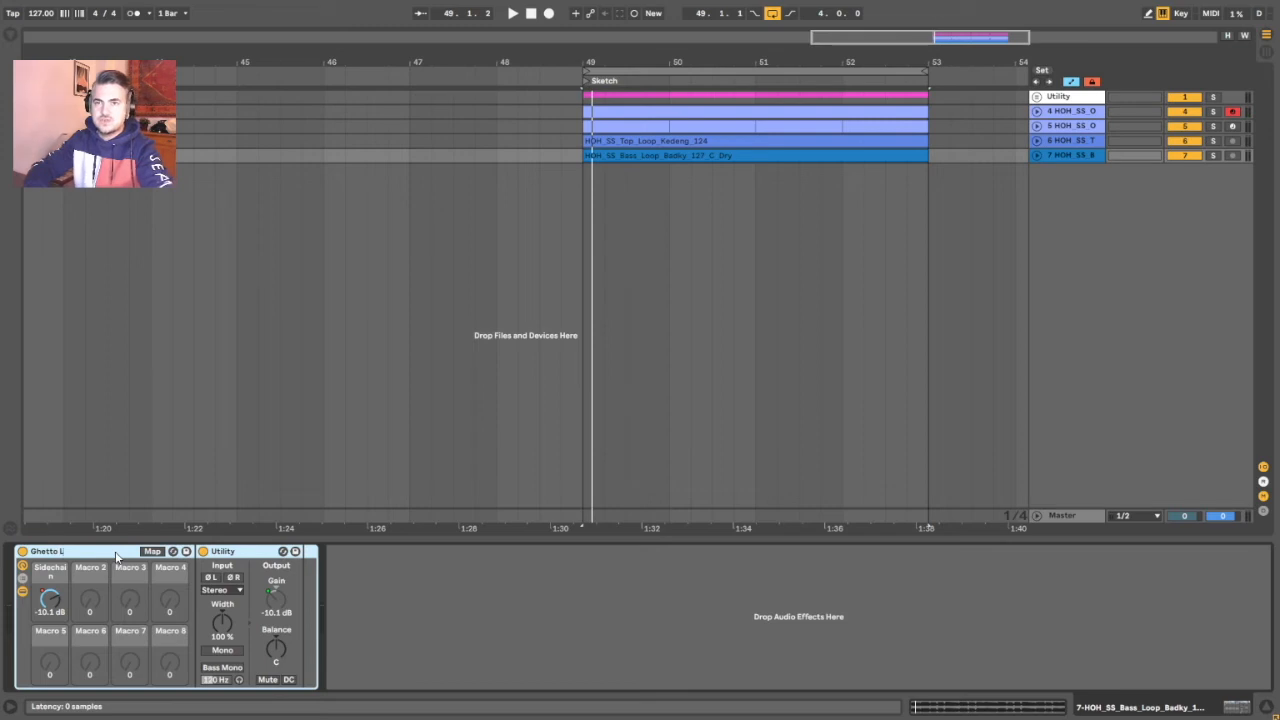
type("FO Tool")
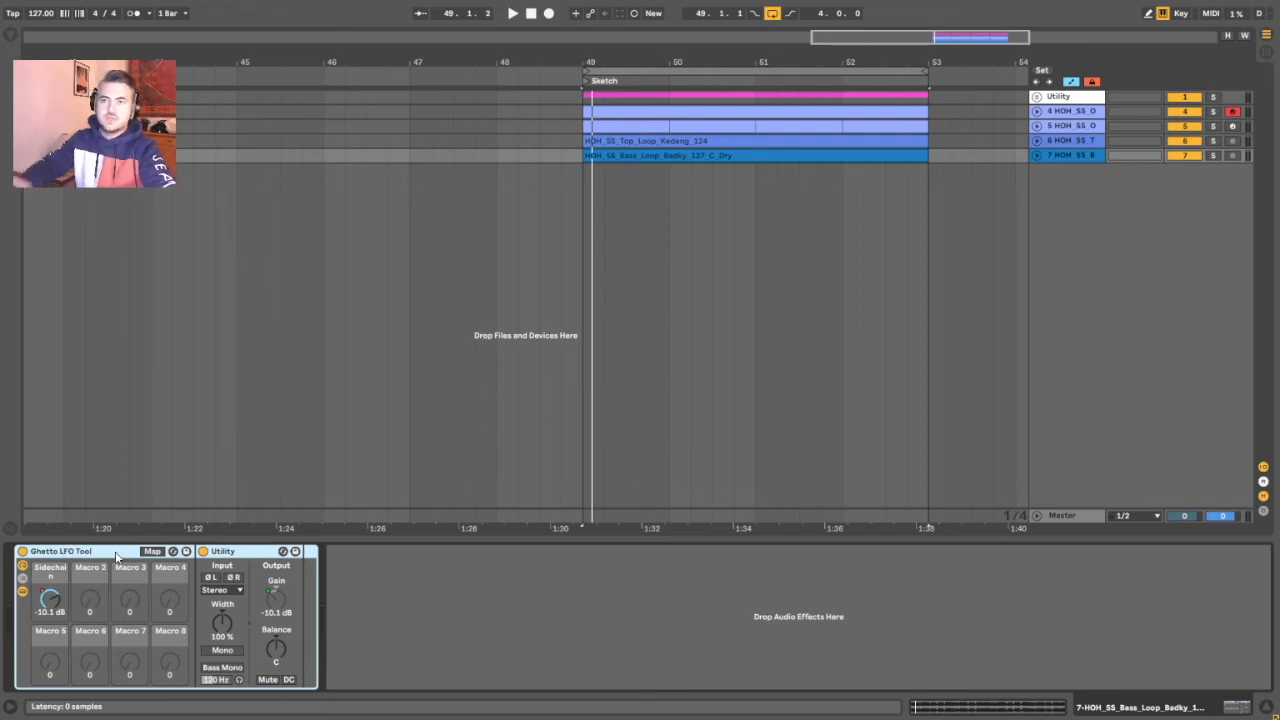
key("Return")
Save the Utility device as a User Library preset named "Ghetto LFO Tool", and hide the browser
left_click(295, 552)
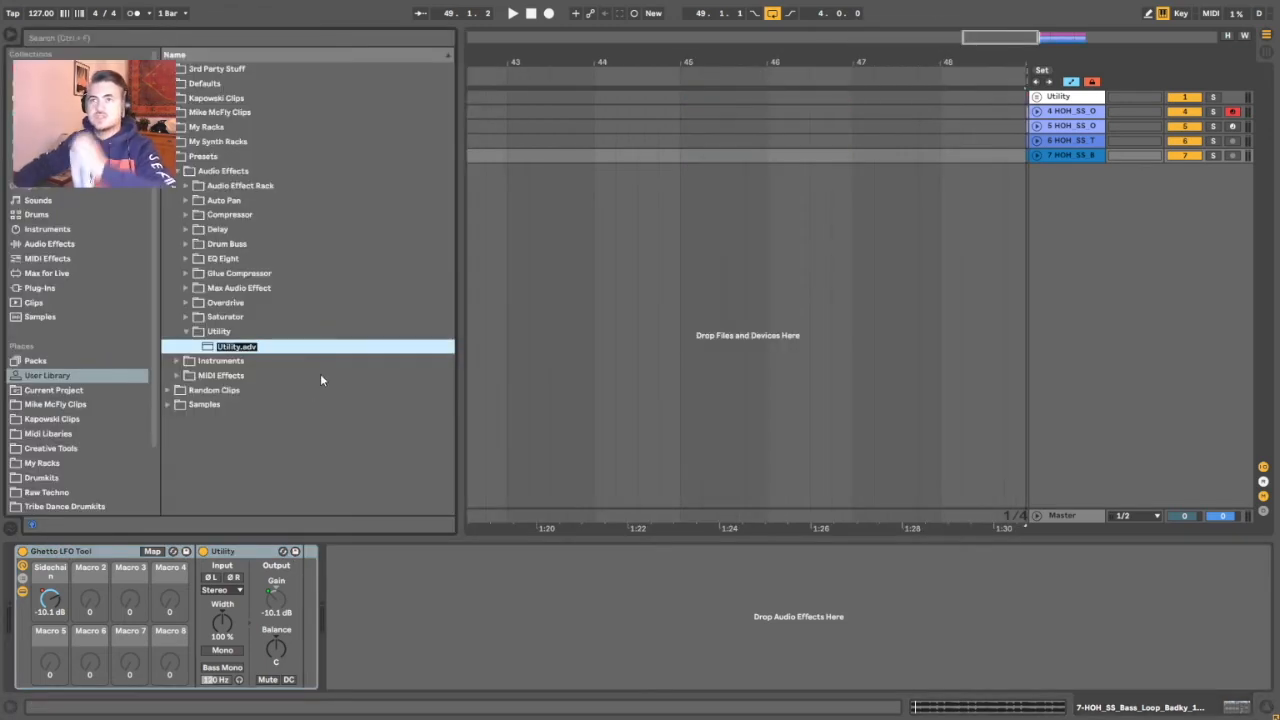
type("Ghetto")
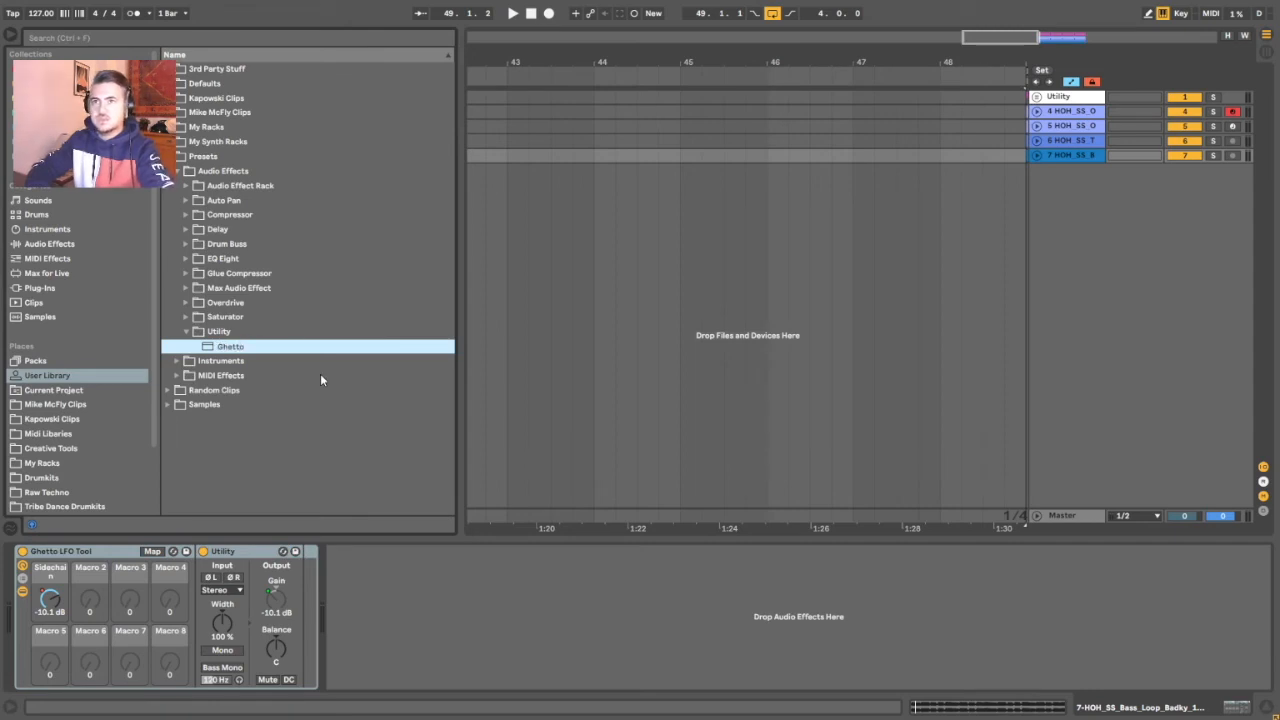
type(" LFO Tool")
key("Return")
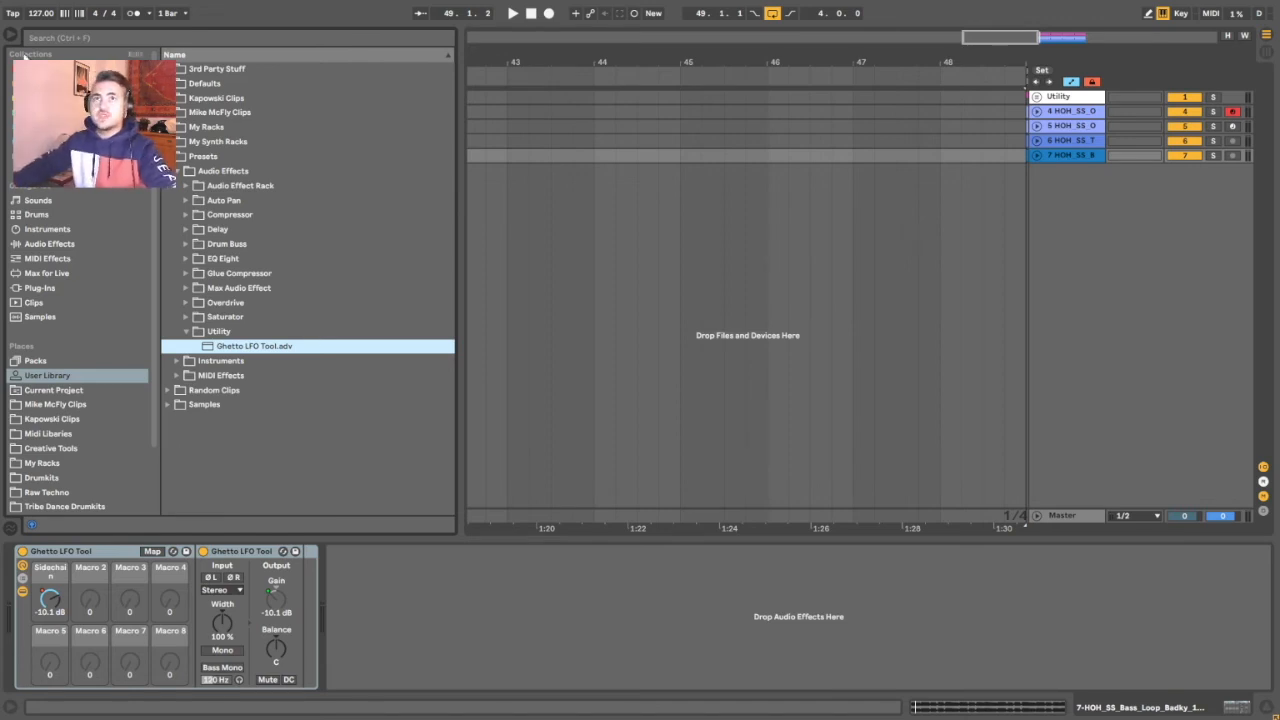
key("ctrl+alt+b")
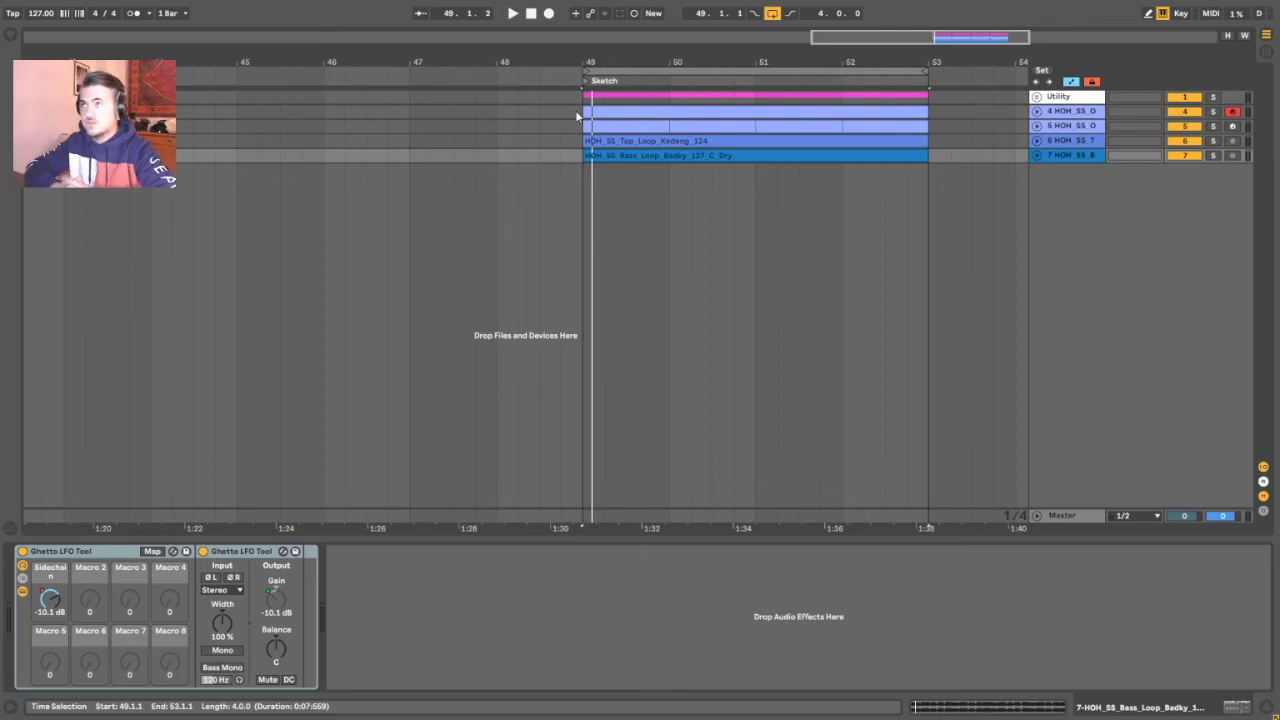
Unfold the bass track and show the Sidechain macro's automation on it
left_click_drag(624, 62, 586, 47)
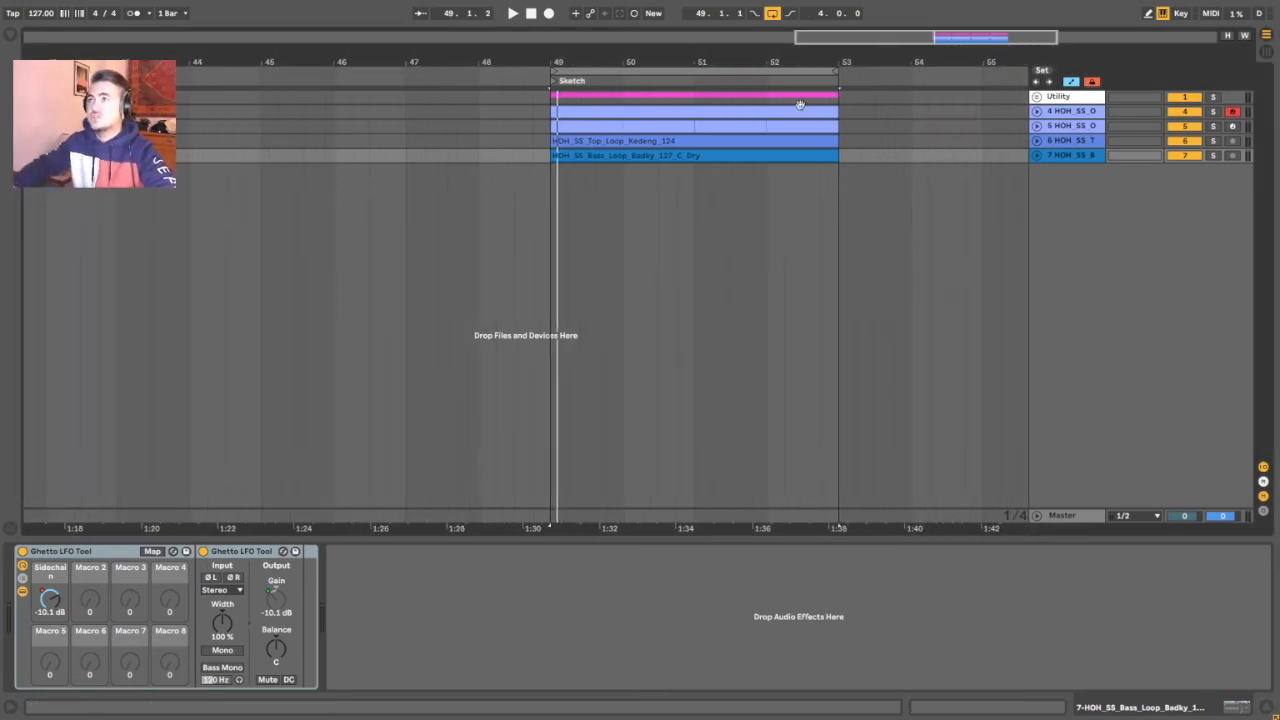
left_click(1036, 155)
key("z")
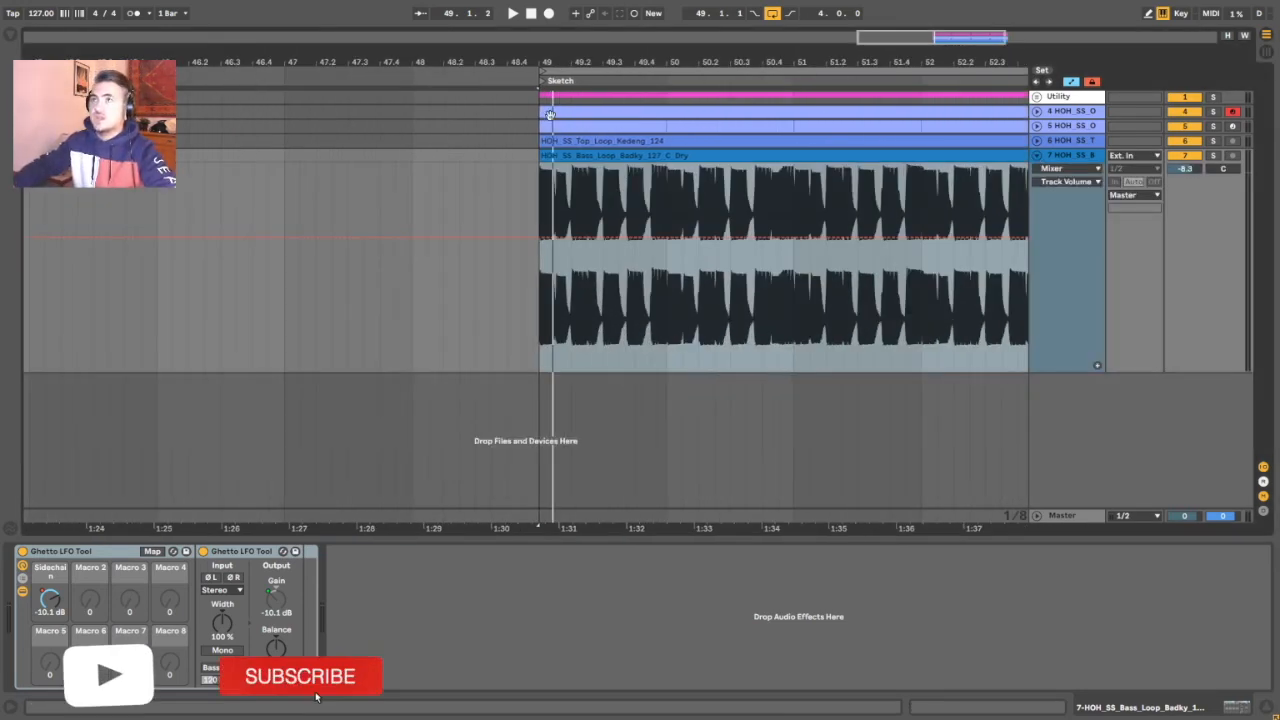
right_click(52, 600)
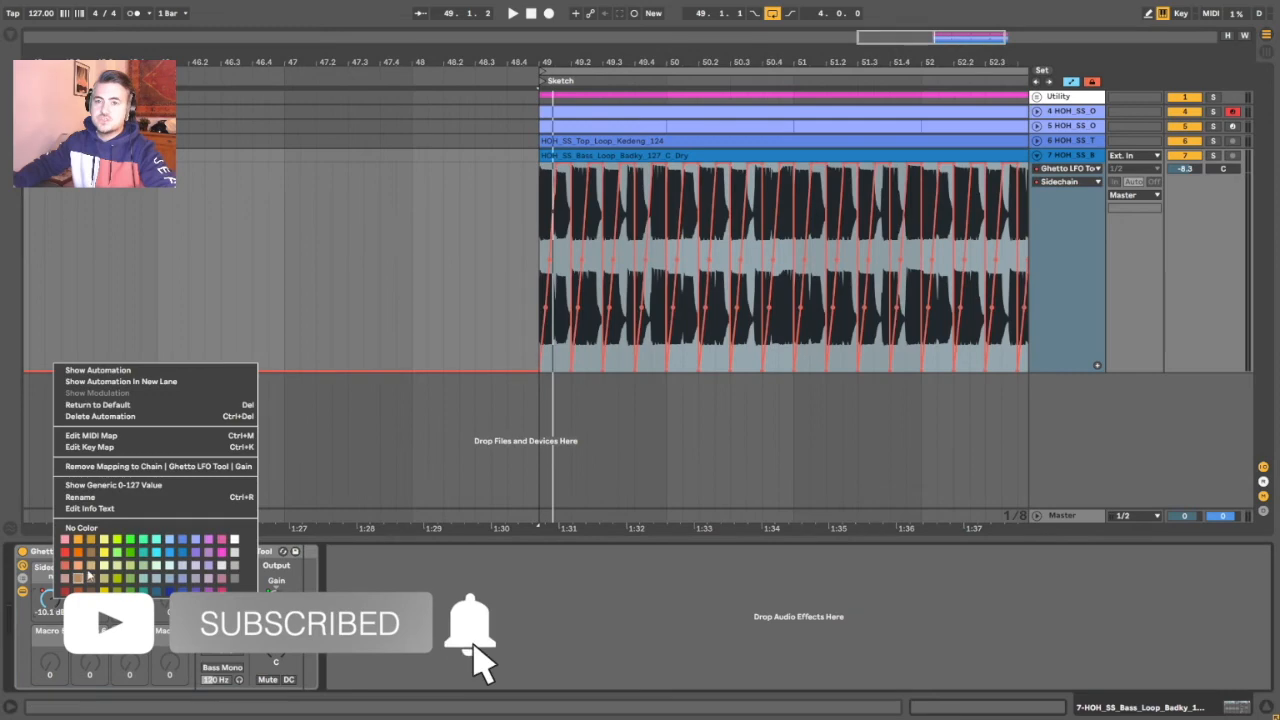
left_click(110, 370)
left_click_drag(552, 62, 540, 60)
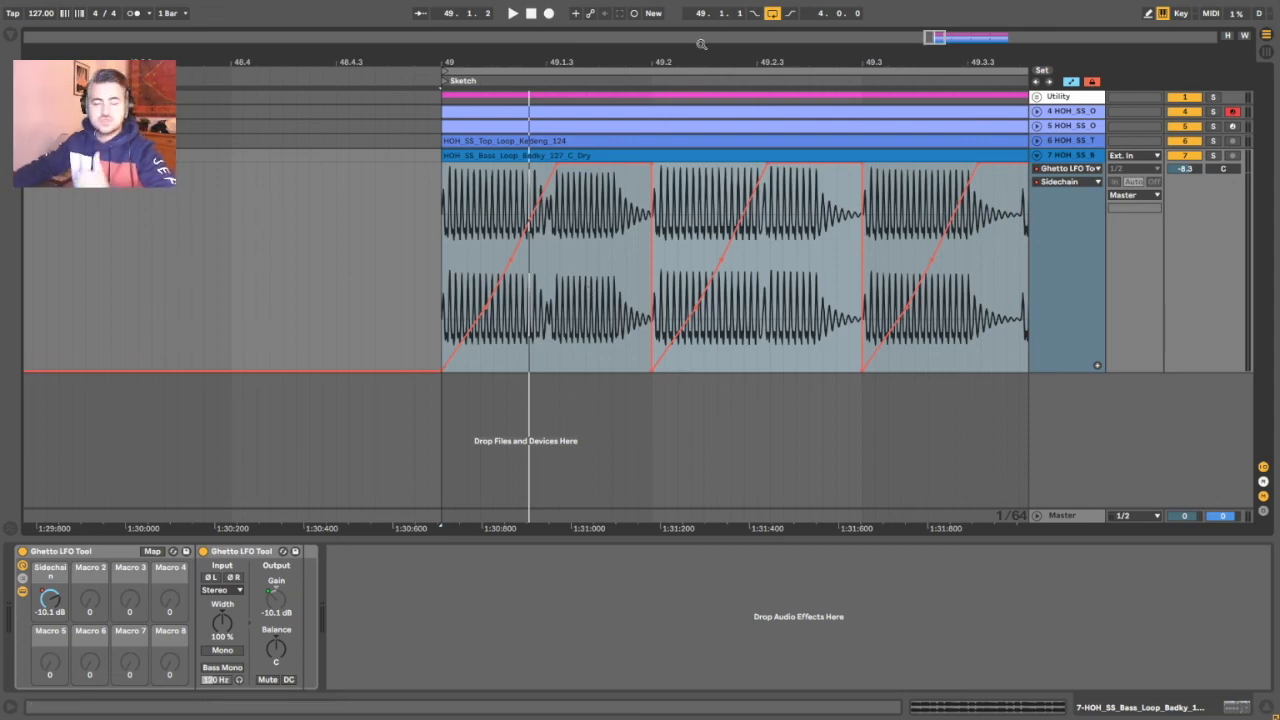
left_click_drag(698, 58, 368, 51)
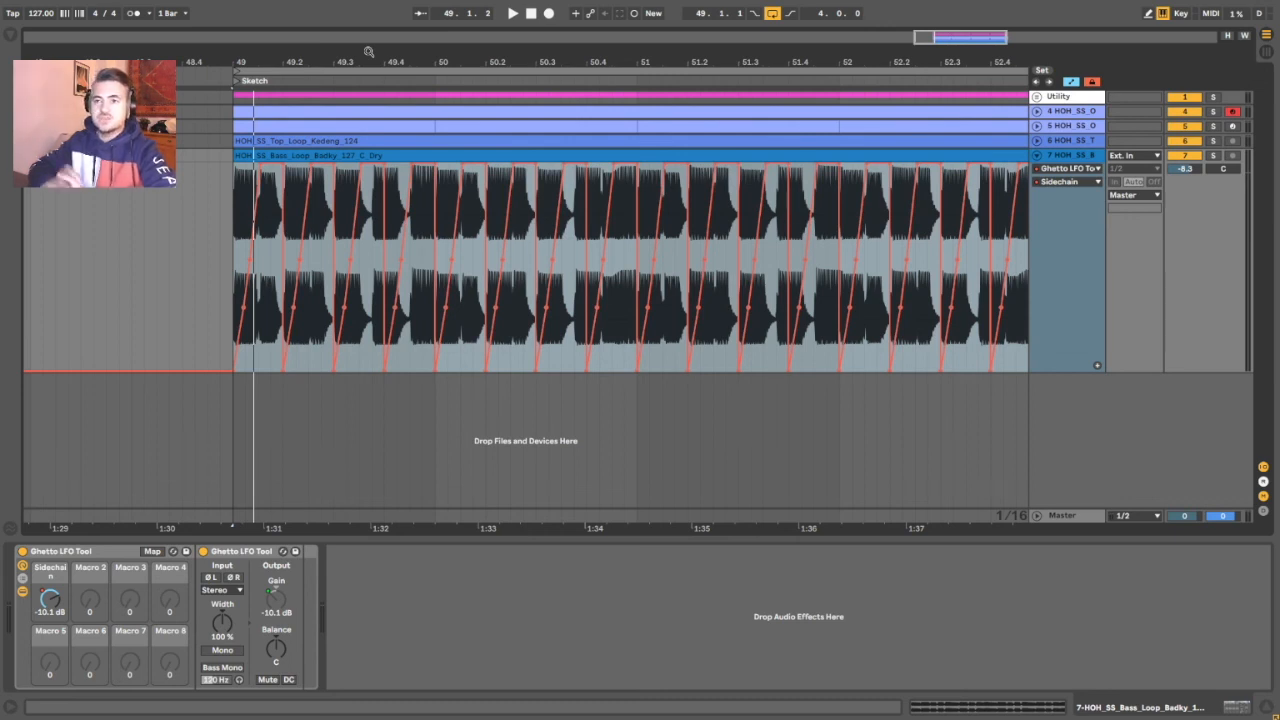
left_click_drag(645, 62, 508, 78)
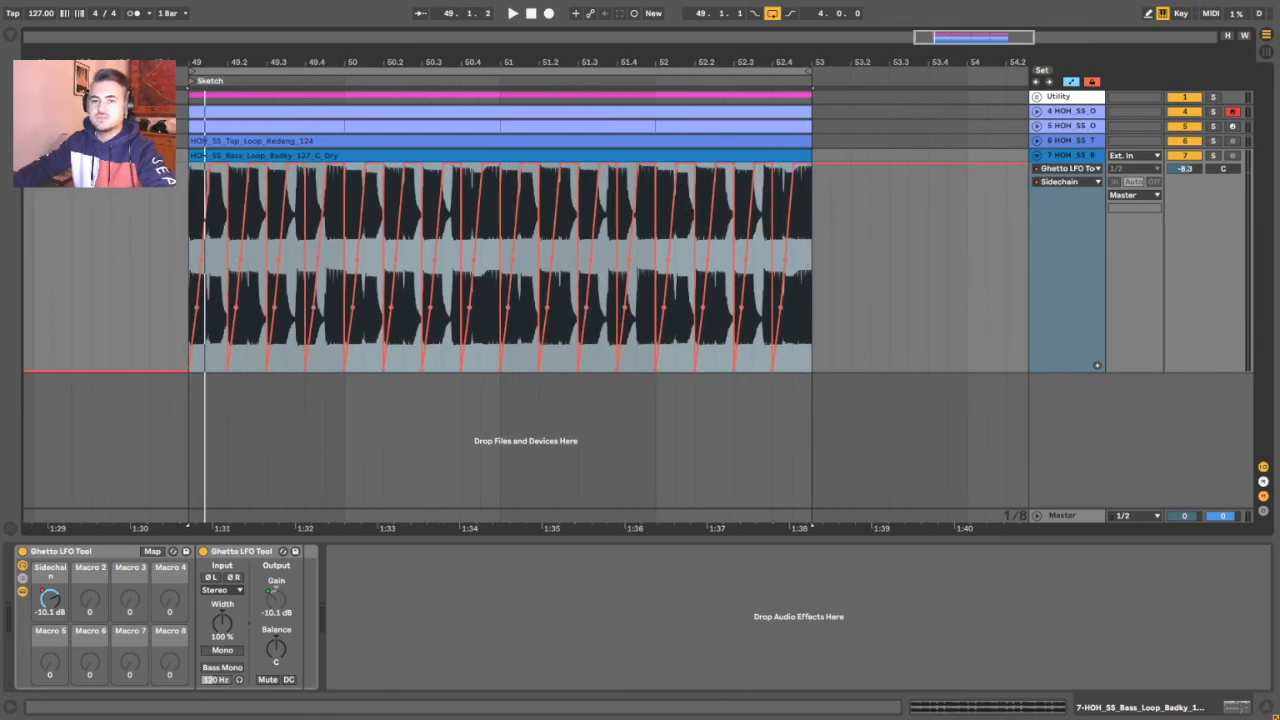